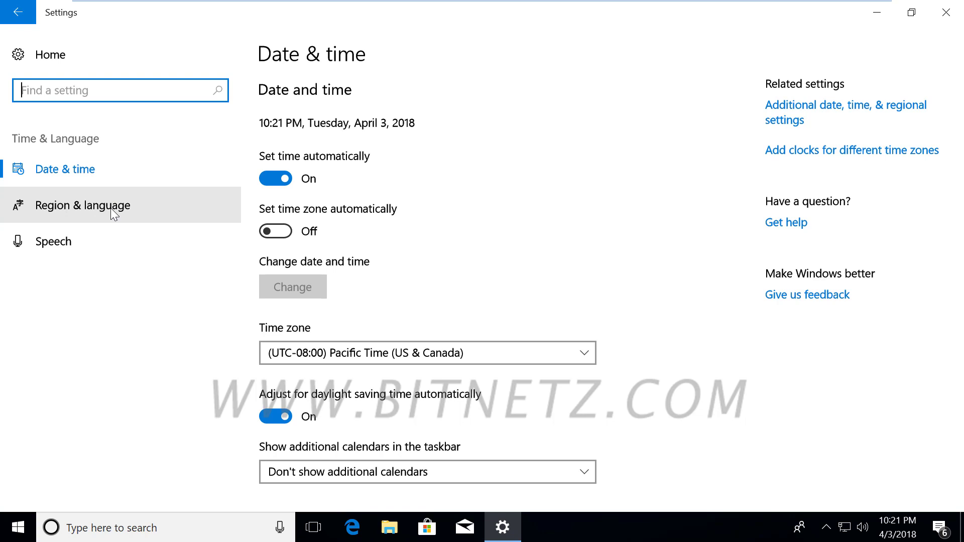
Step: Add Kannada to the languages under Region & language
click(110, 208)
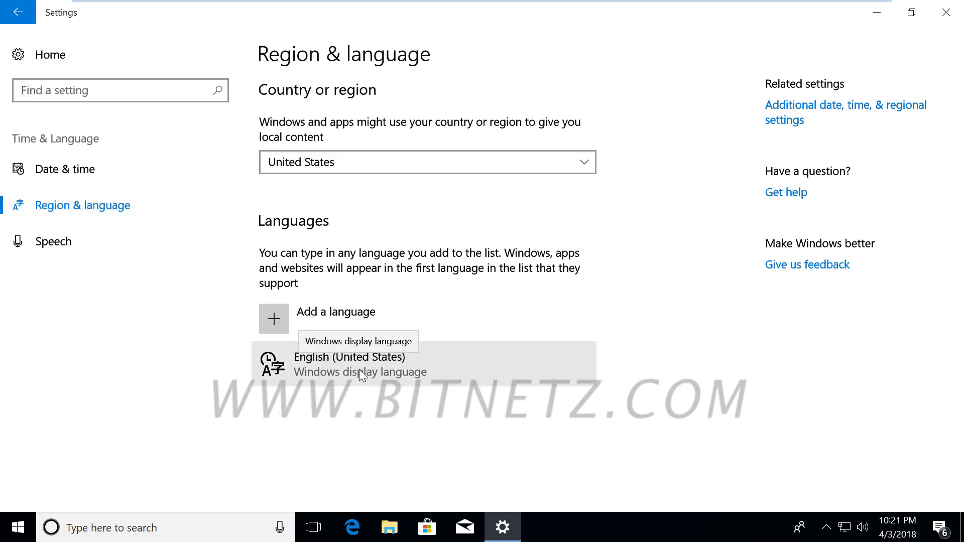
click(274, 320)
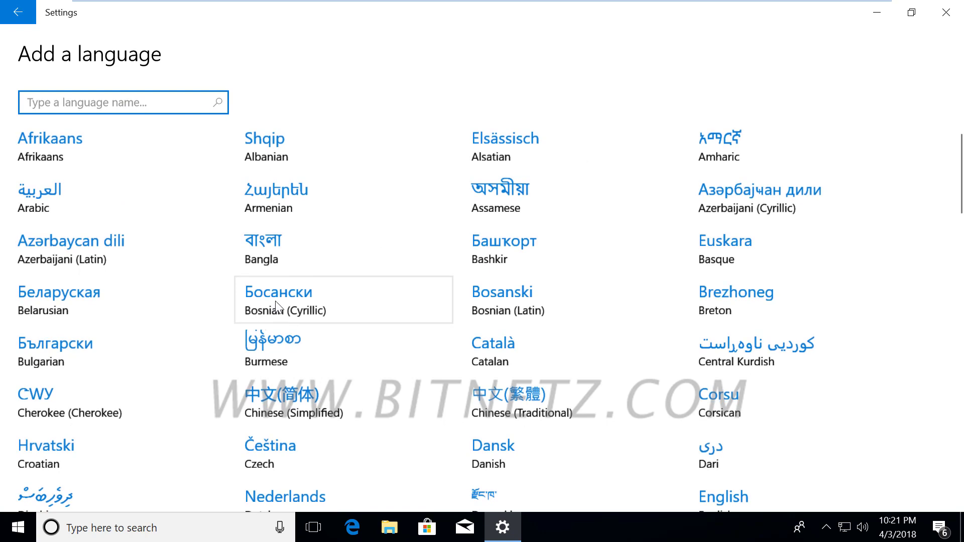
scroll(420, 248, down, 8)
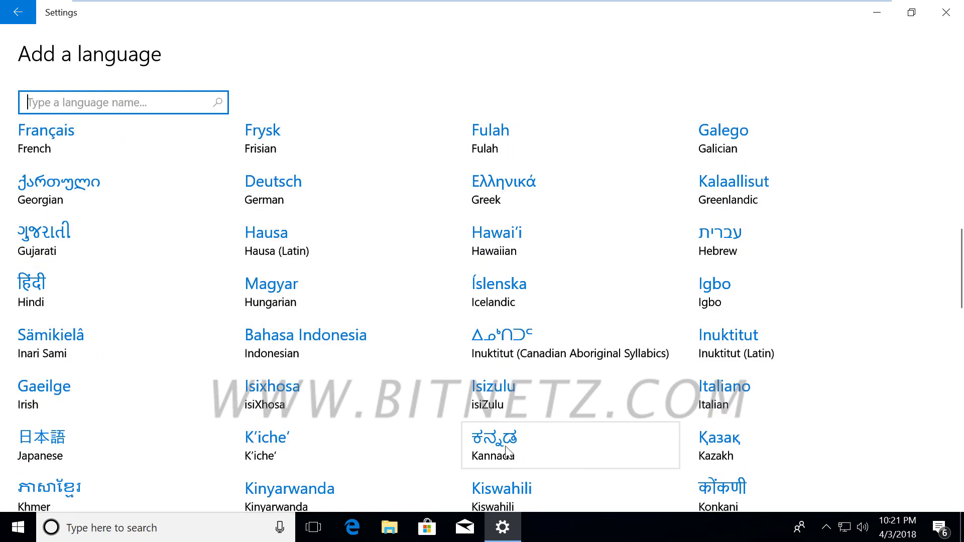
click(506, 444)
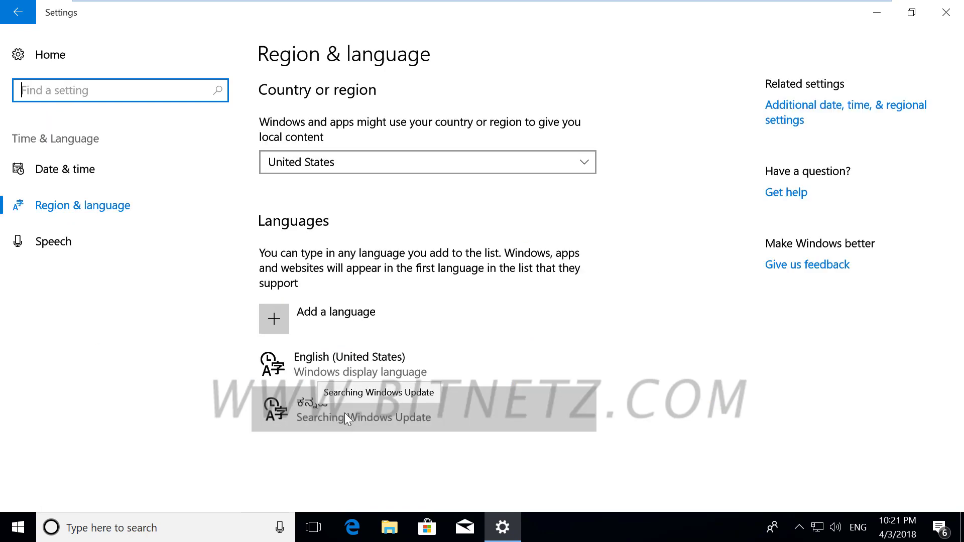
Step: Download the Kannada language pack from the language's options and return to the language list
click(345, 413)
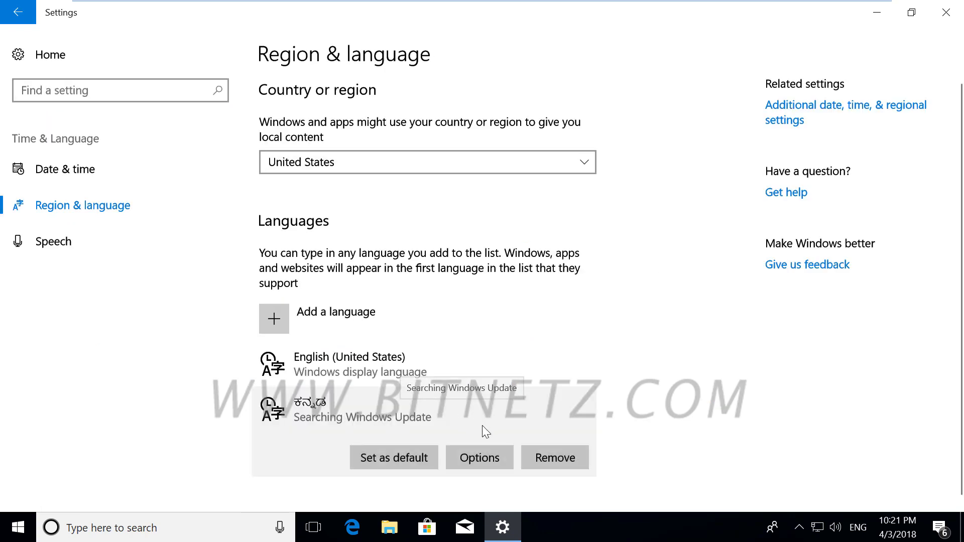
click(479, 458)
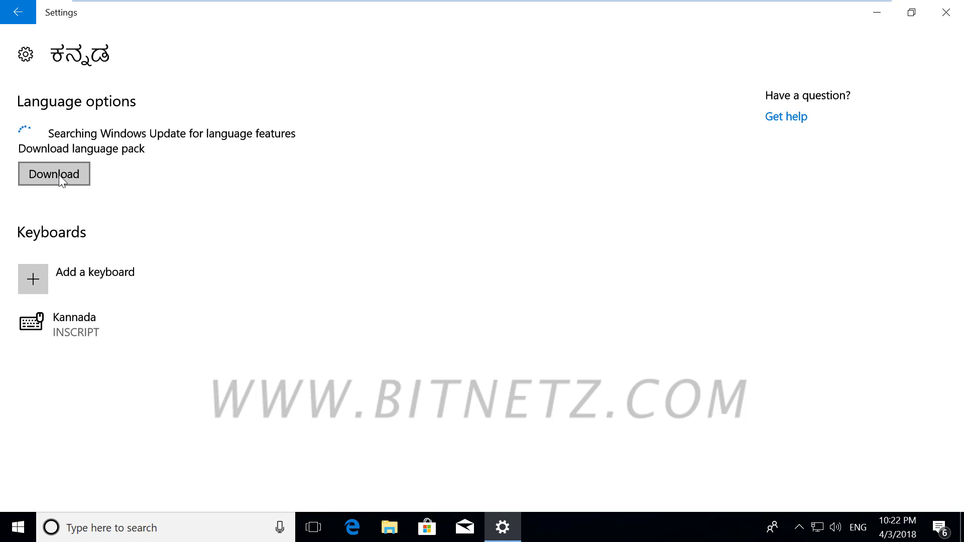
click(59, 175)
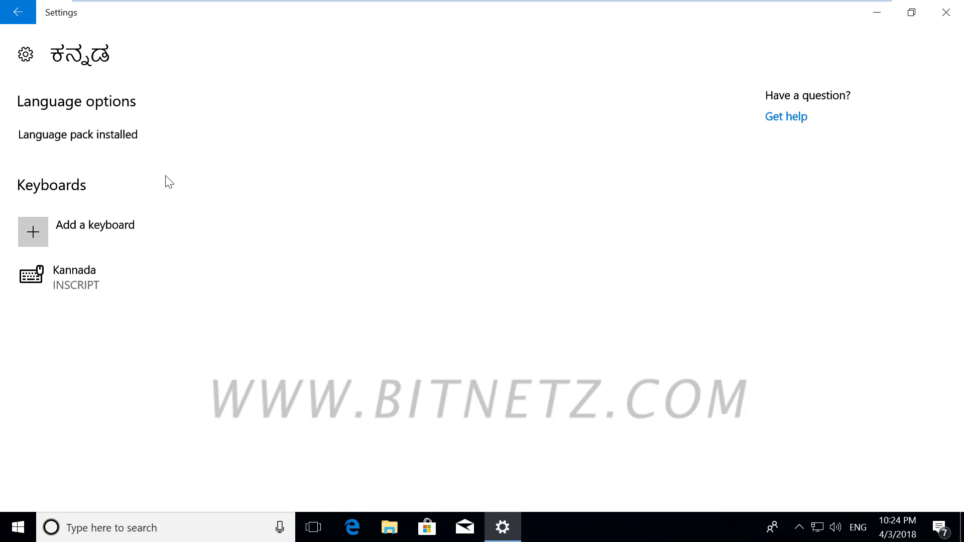
click(18, 12)
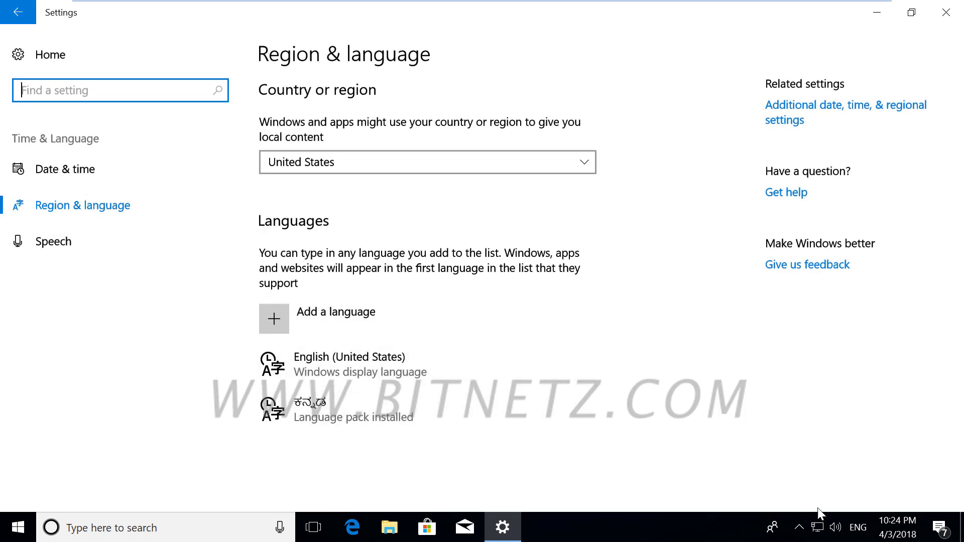
Step: Check the available input methods, then open Notepad and enter the text "test"
click(857, 528)
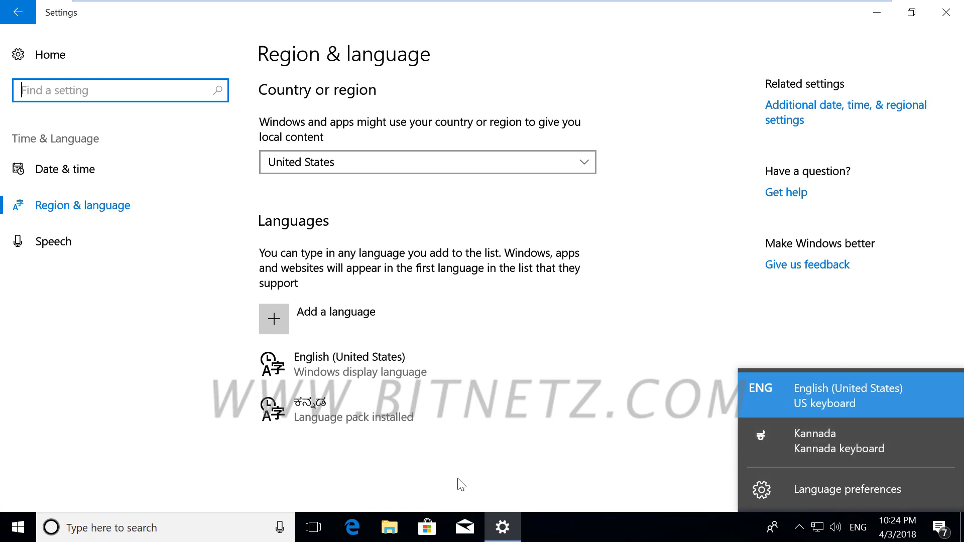
key(super)
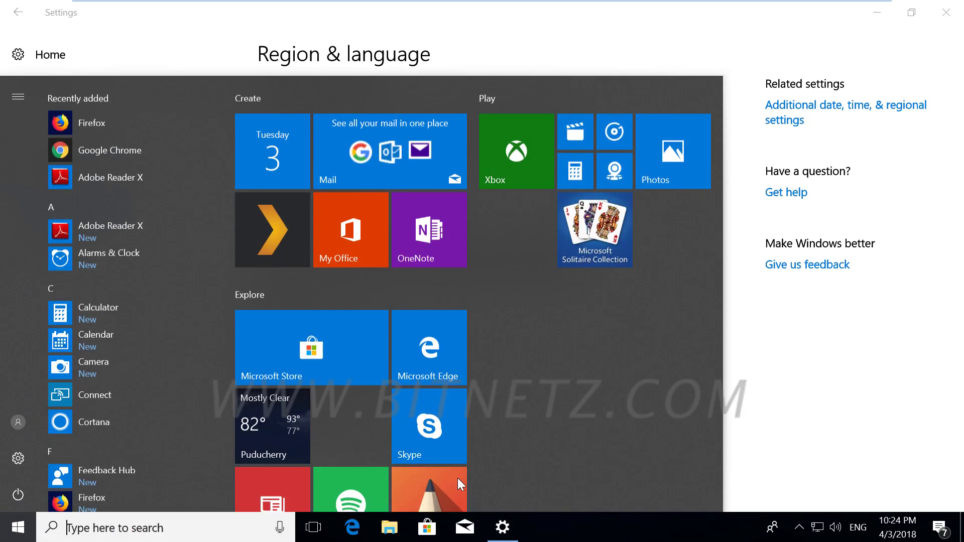
text(o)
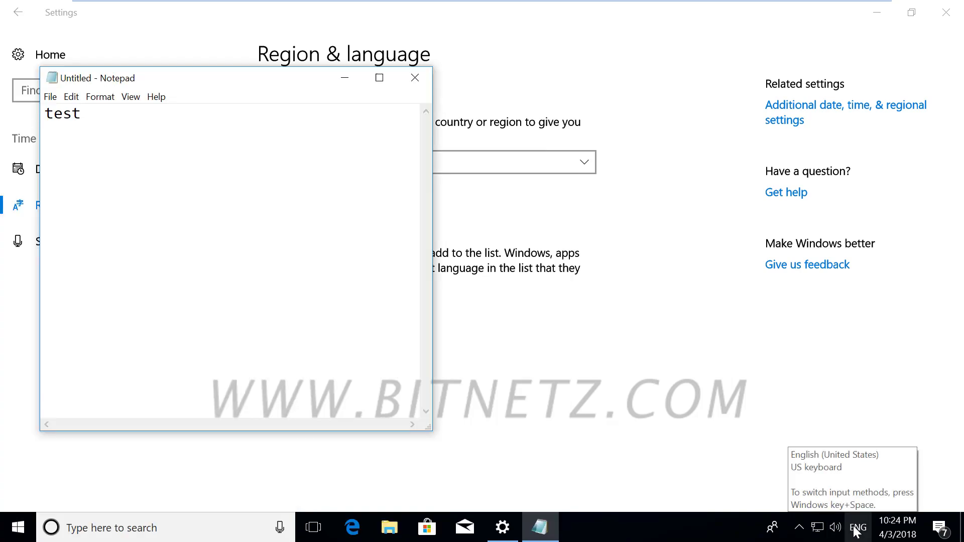
Step: Switch the input method to the Kannada keyboard and enter "ನ ುಪಹ" after "test" in Notepad
click(856, 532)
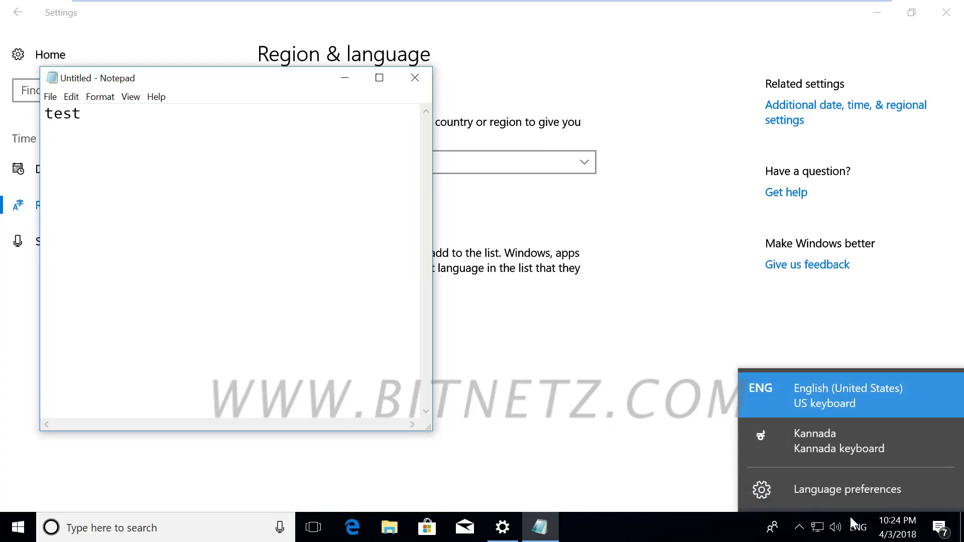
click(812, 435)
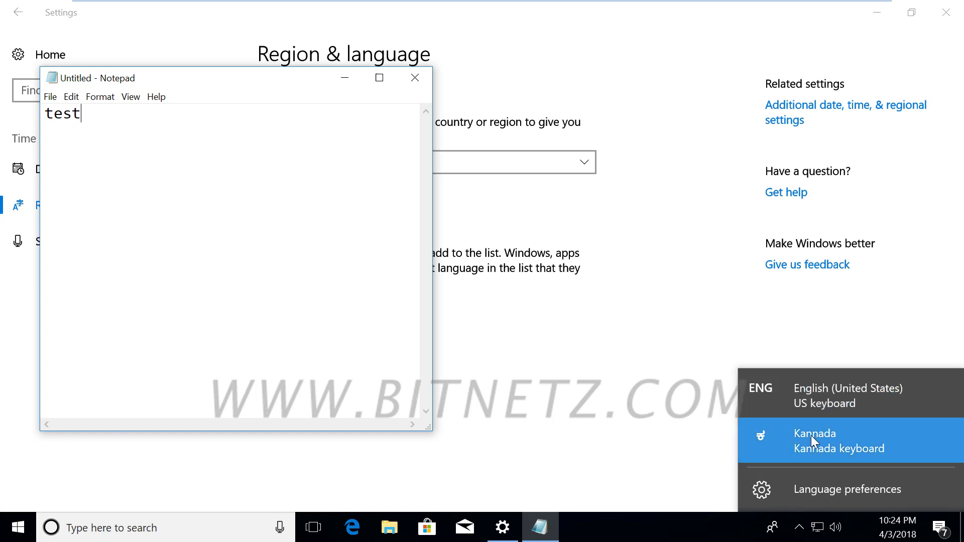
text(ನ ು)
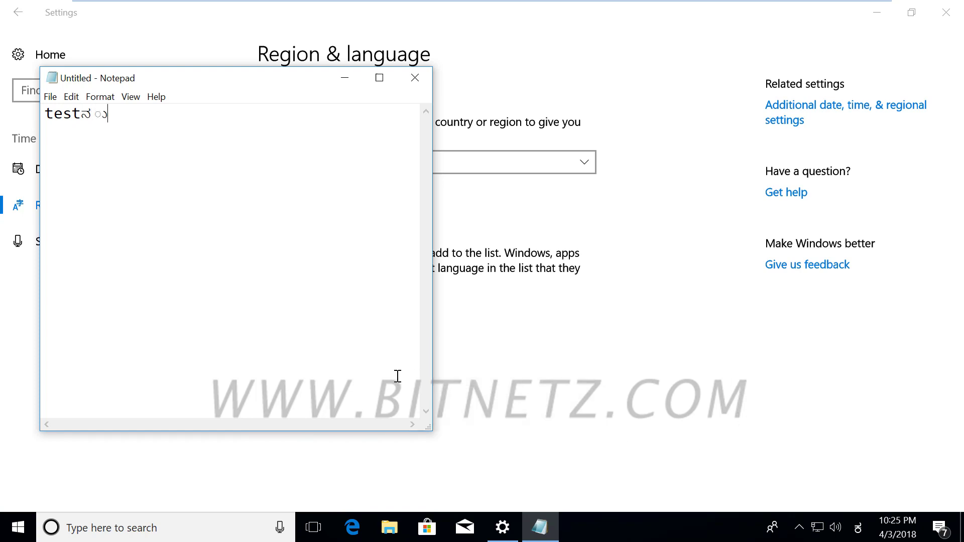
text(ಪಹ)
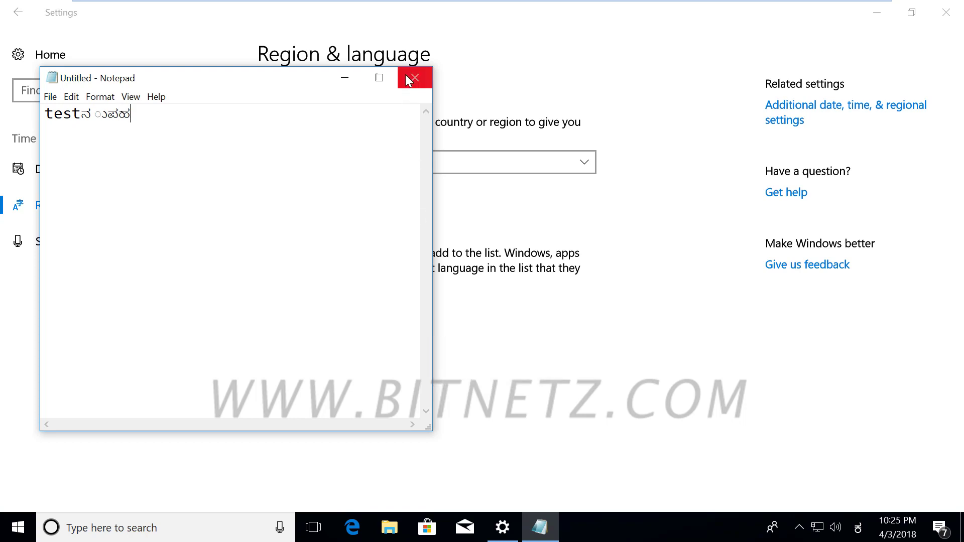
Step: Minimize Notepad and set Kannada as the default language in Region & language
click(352, 79)
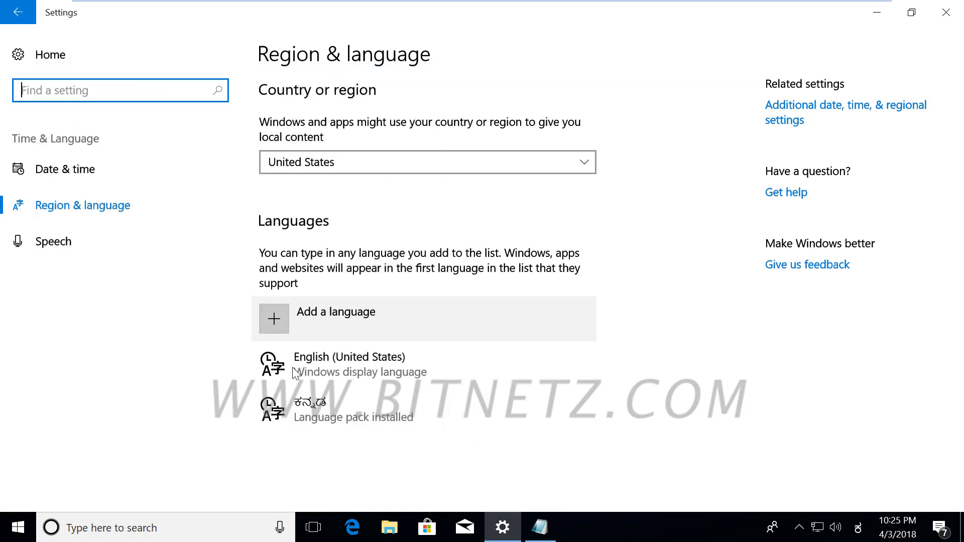
click(304, 399)
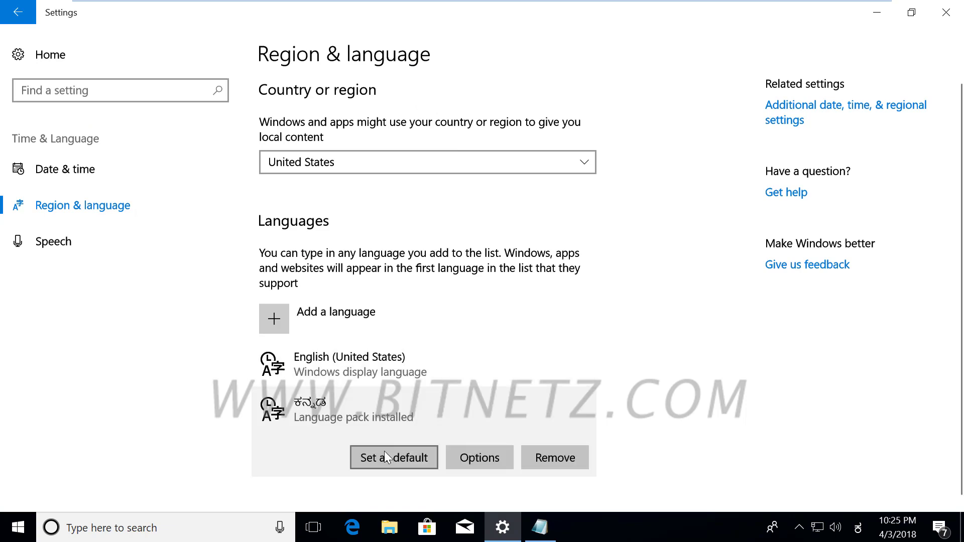
click(384, 455)
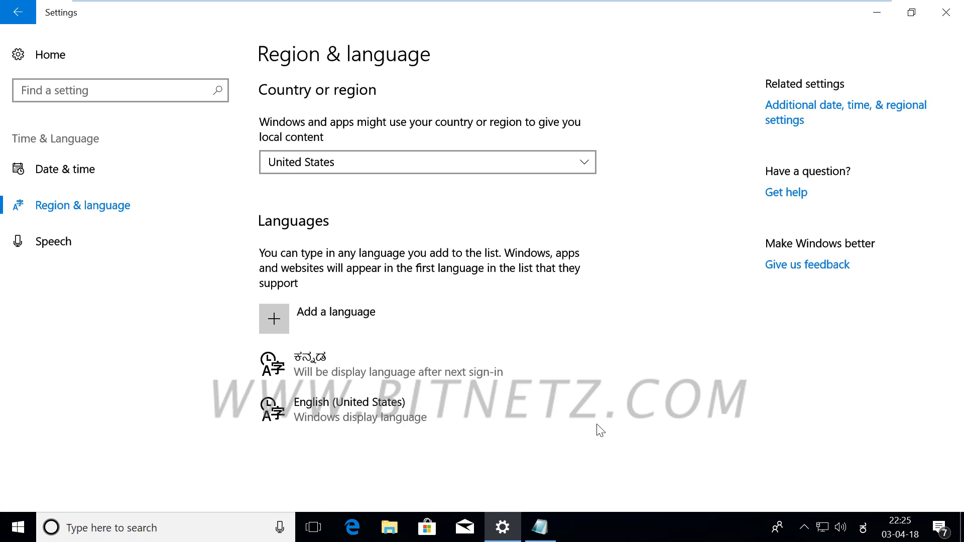
Step: Choose the Kannada keyboard as input method and add "ಹಪಗಪಪ" to the text in Notepad
click(863, 527)
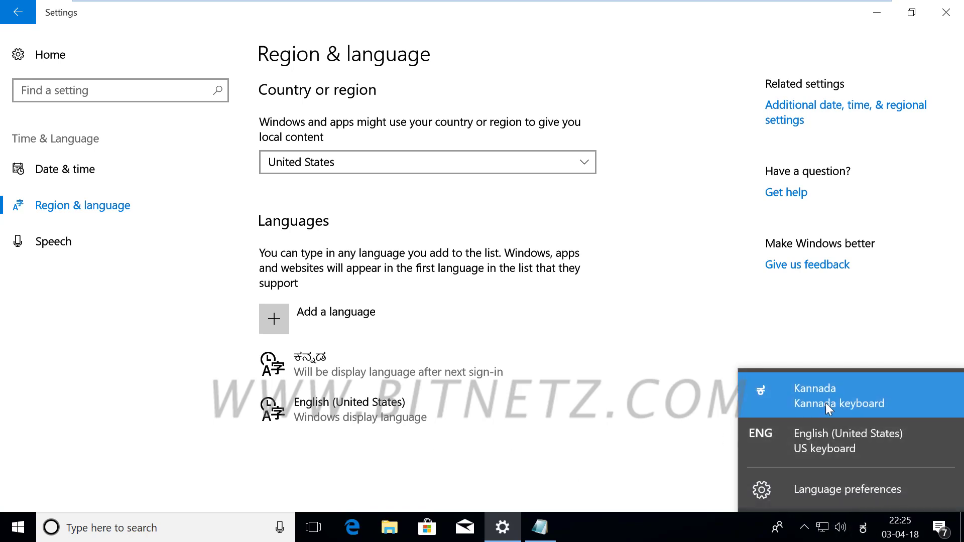
click(826, 402)
click(540, 527)
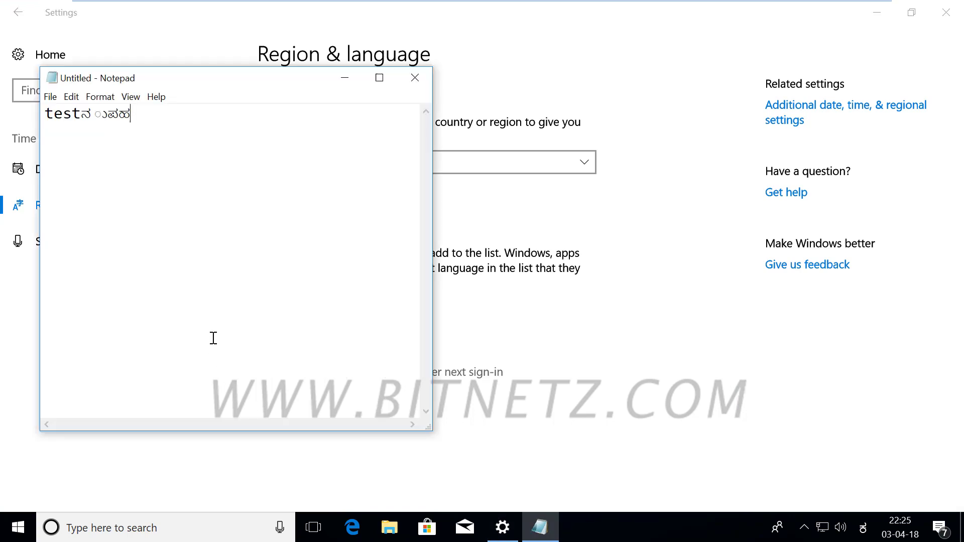
text(ಹಪಗಪಪ)
Step: Switch the input method to English (United States) and add "fdfd" to the Notepad text
click(862, 530)
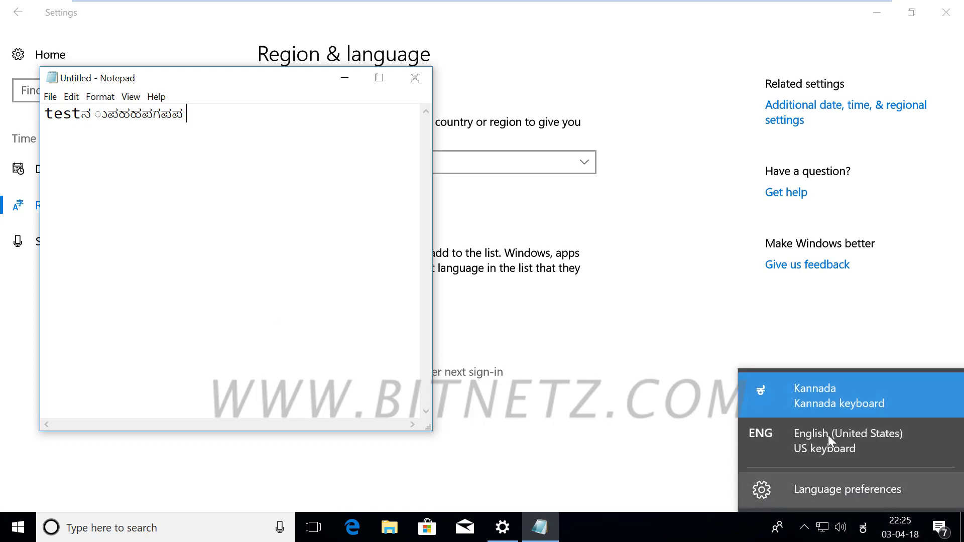
click(816, 444)
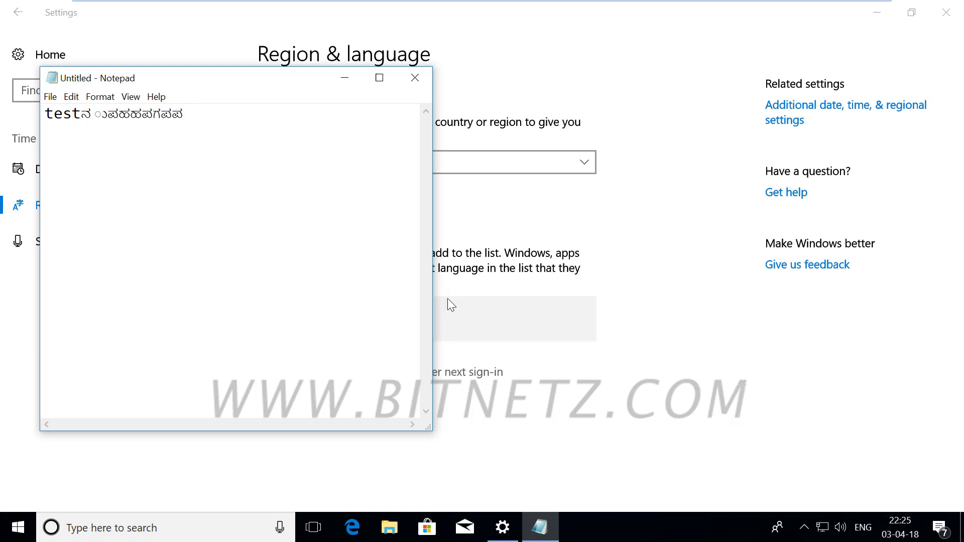
text(dfd)
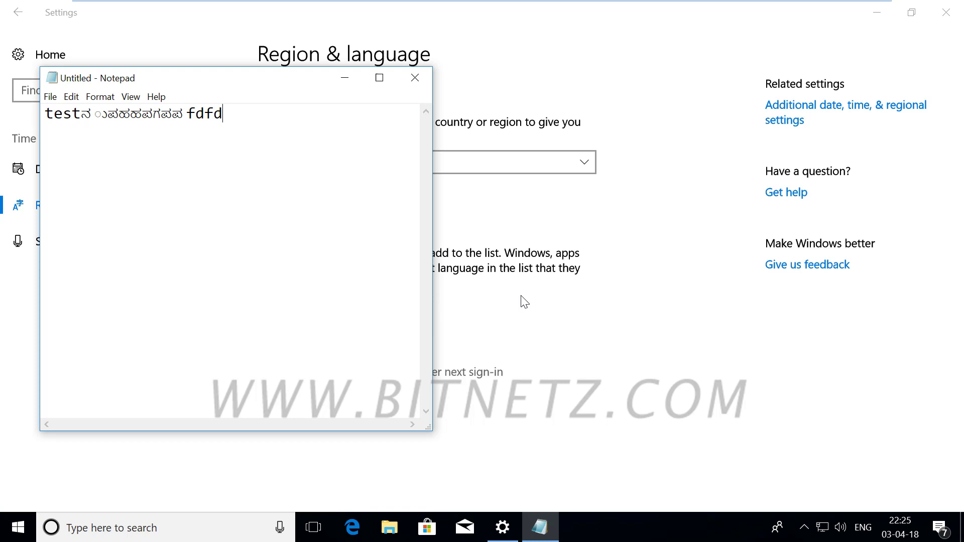
Step: Switch the input method back to Kannada and add "ರರಿರರೇಿ" to the Notepad text
click(862, 531)
click(769, 395)
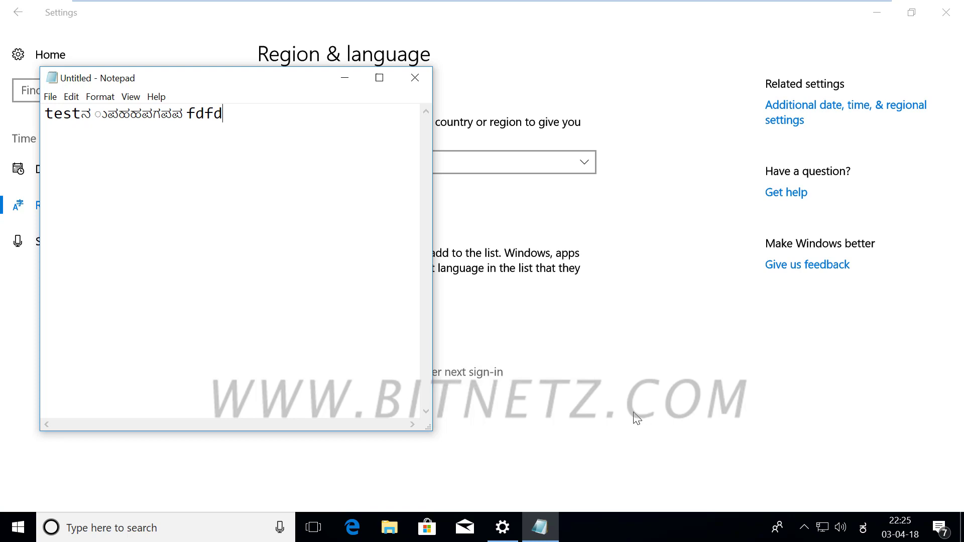
text(ರರಿರರೇಿ)
Step: Toggle the input method to English for the text "en", then back to Kannada for "ಕರರಿ"
key(super+space)
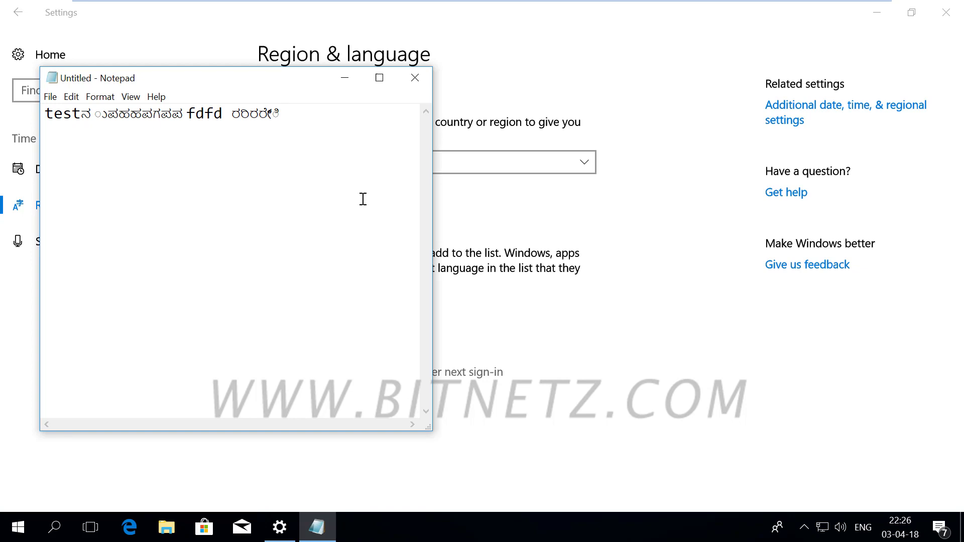
text(en)
key(super+space)
text(ಕರರ)
Step: Close Notepad without saving the test text
click(415, 77)
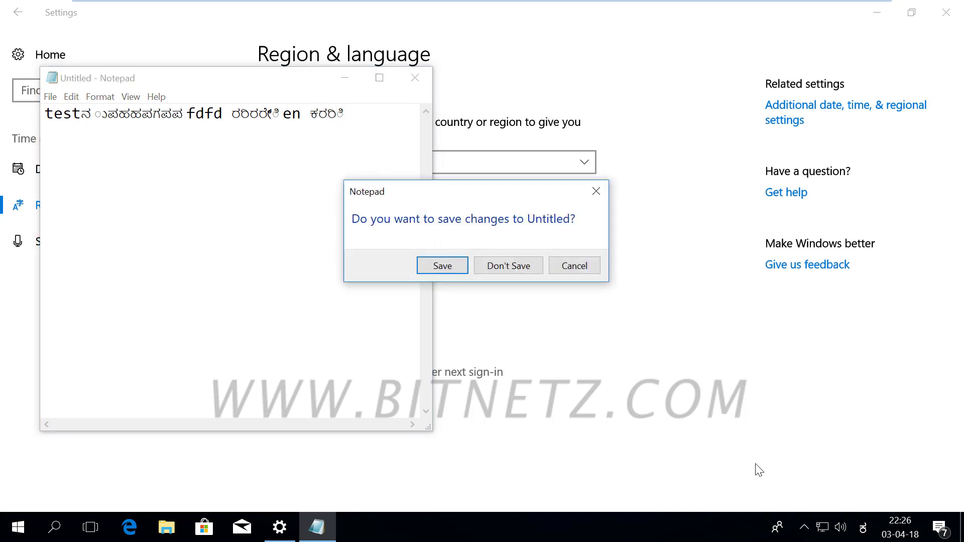
click(510, 269)
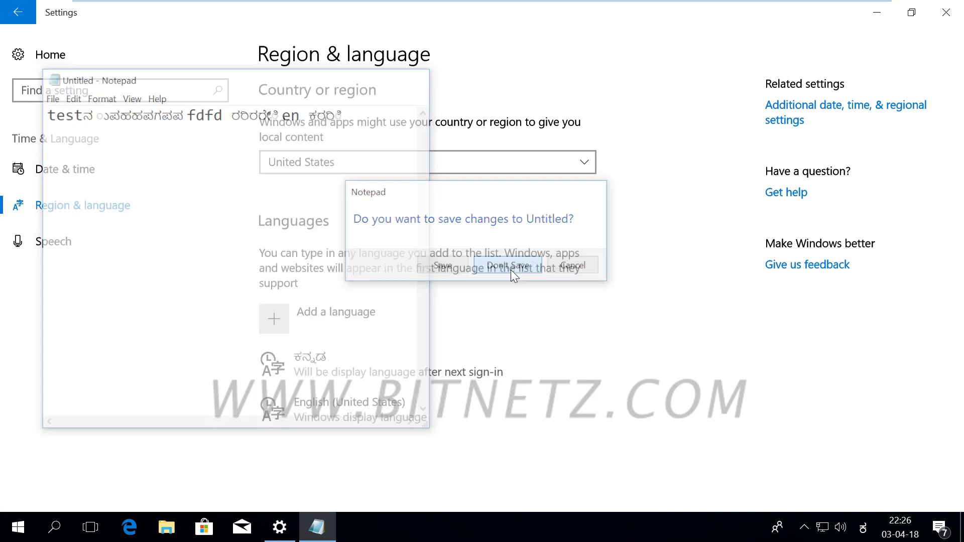
Step: Check the display language of the Start menu and switch the input method to English (United States)
click(14, 534)
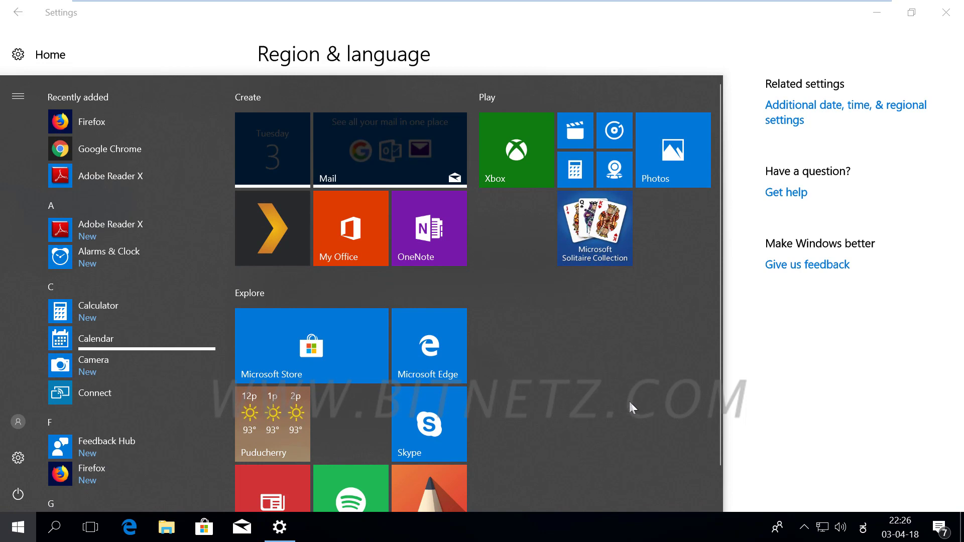
click(831, 414)
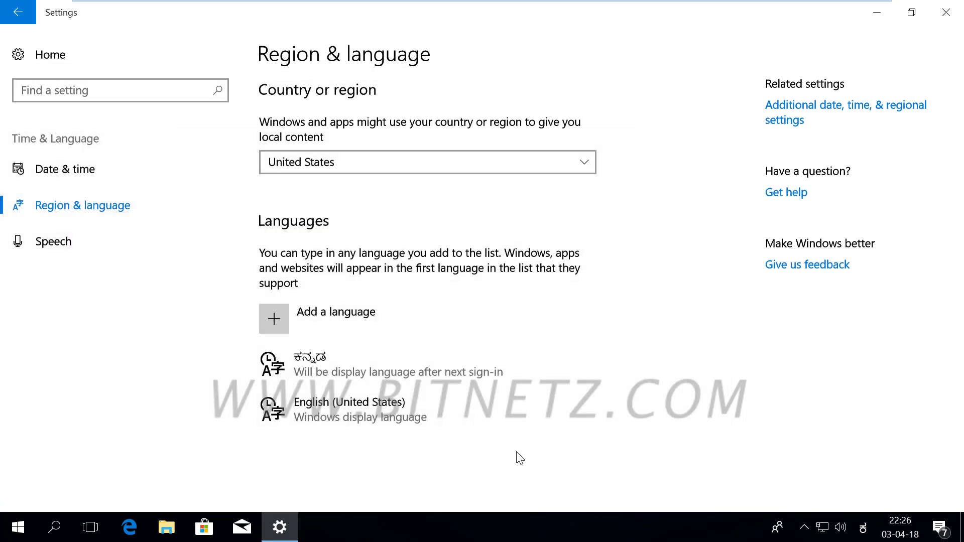
key(super)
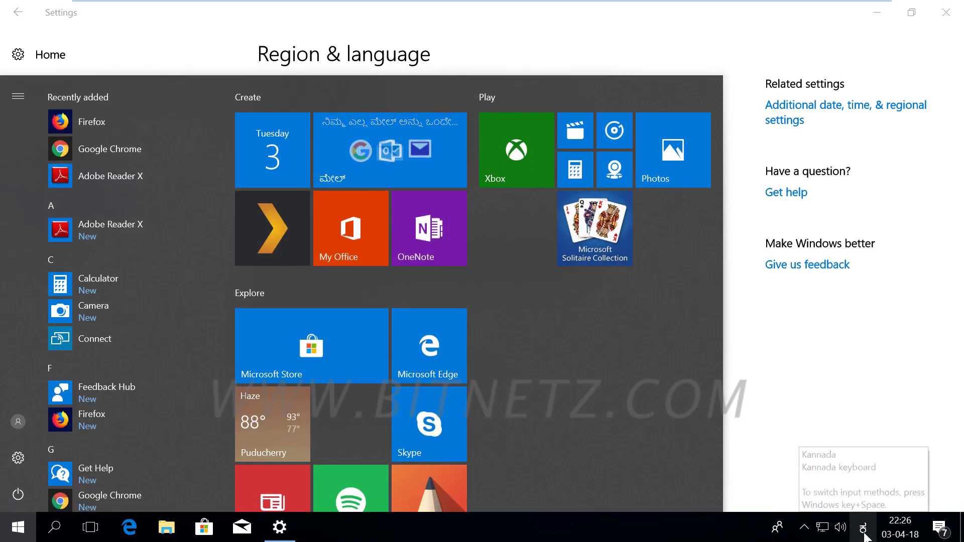
click(863, 528)
click(830, 450)
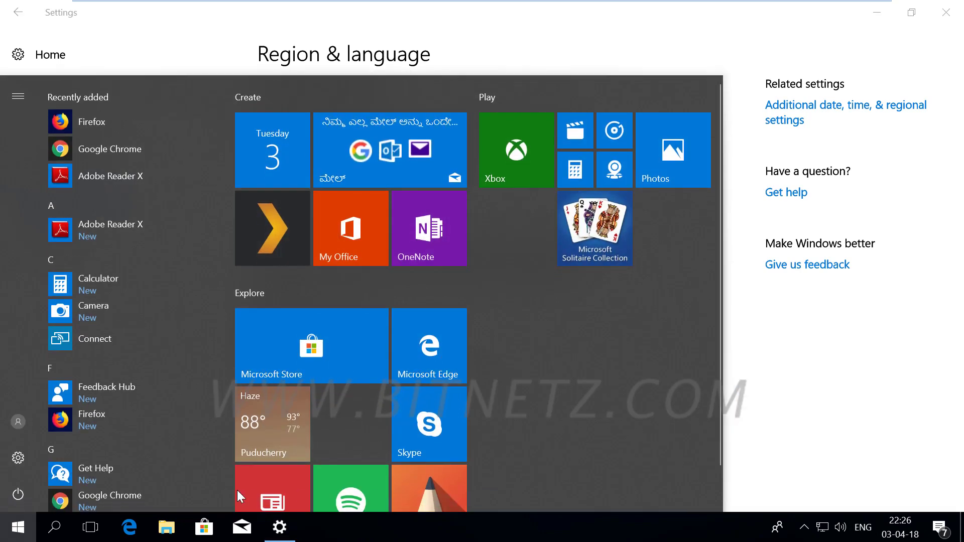
Step: Search for "control", open Control Panel and set its view to small icons
click(56, 529)
text(co)
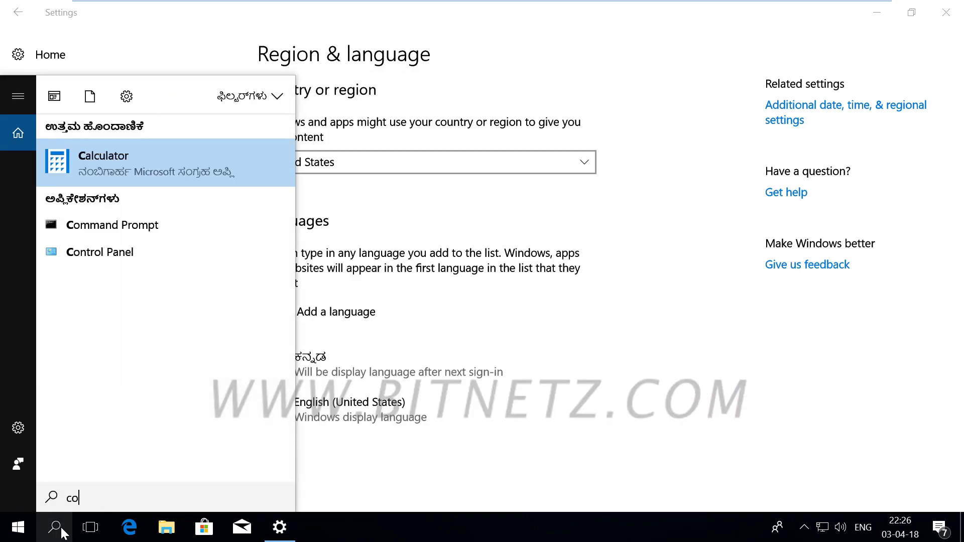
text(ntrol)
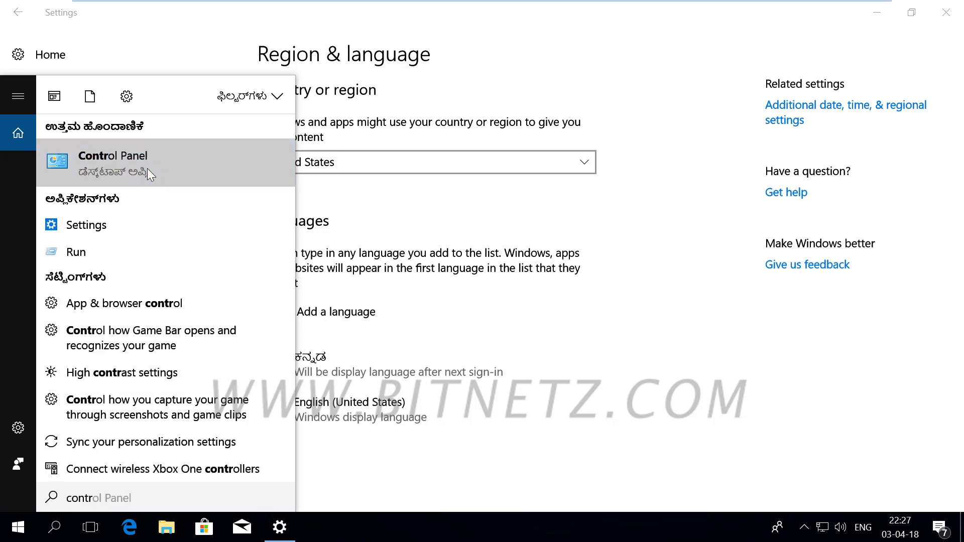
click(147, 167)
click(695, 106)
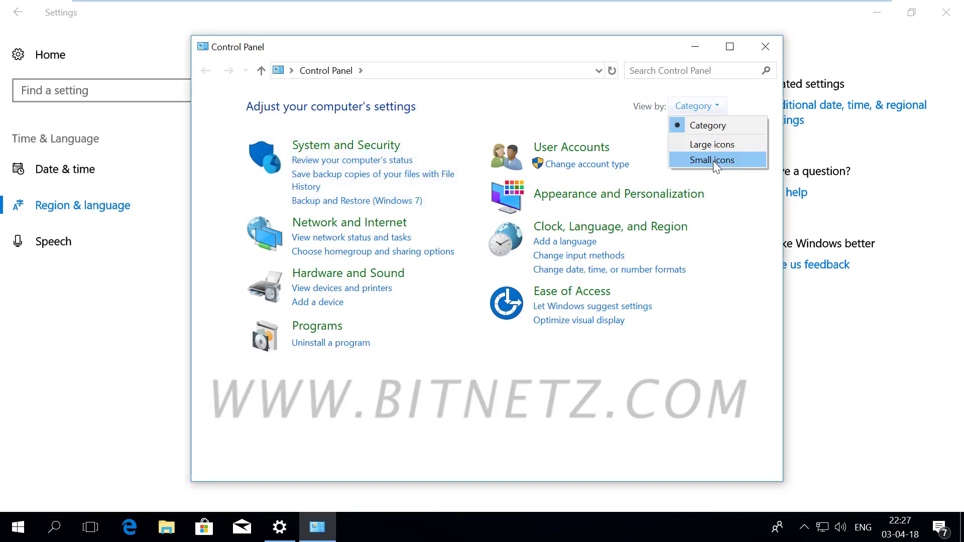
click(713, 160)
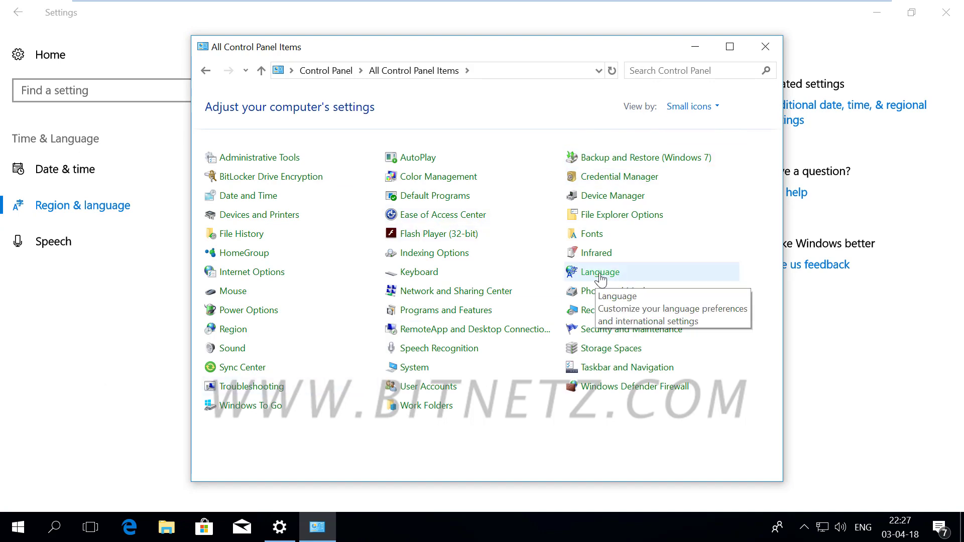
Step: In the advanced language settings, override the display language with ಕನ್ನಡ (ಭಾರತ) and the default input method with Kannada - Kannada
click(600, 275)
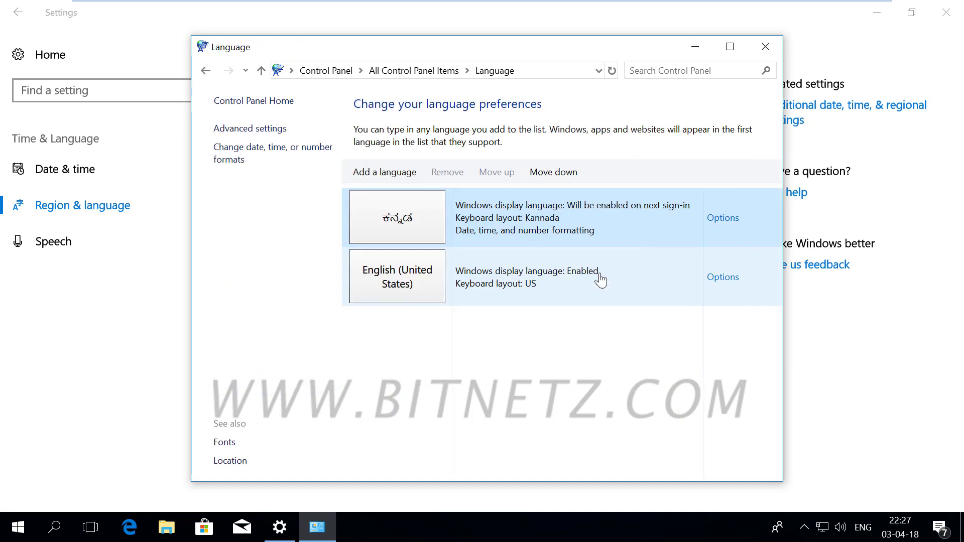
click(256, 132)
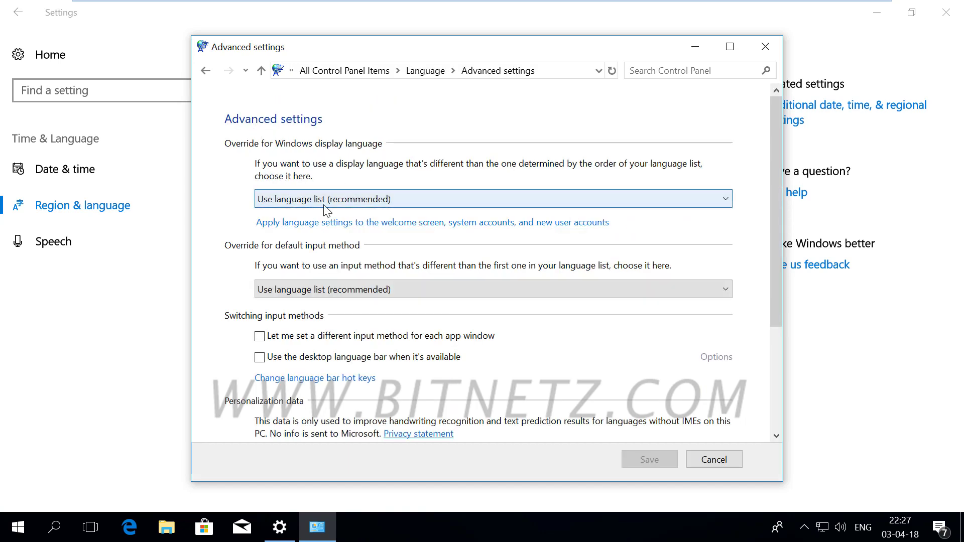
click(723, 201)
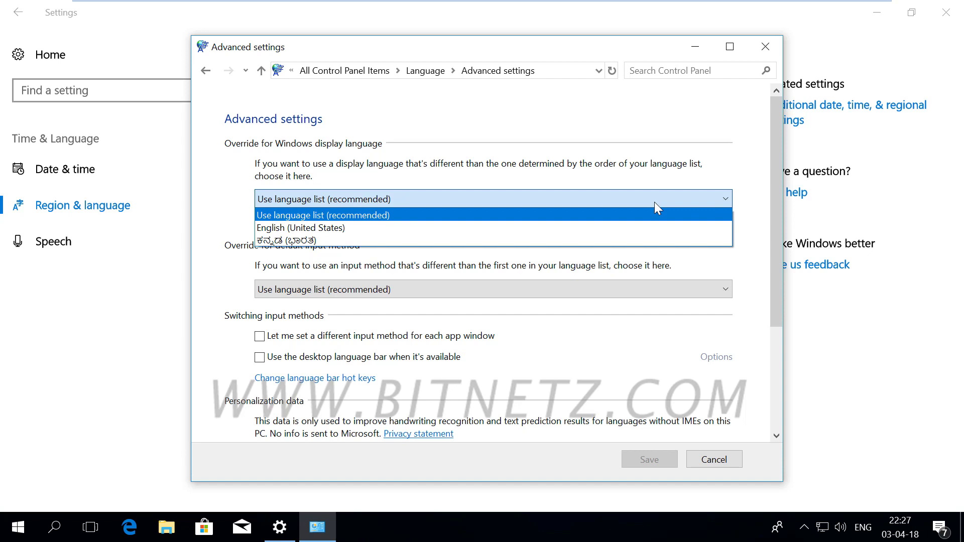
click(288, 241)
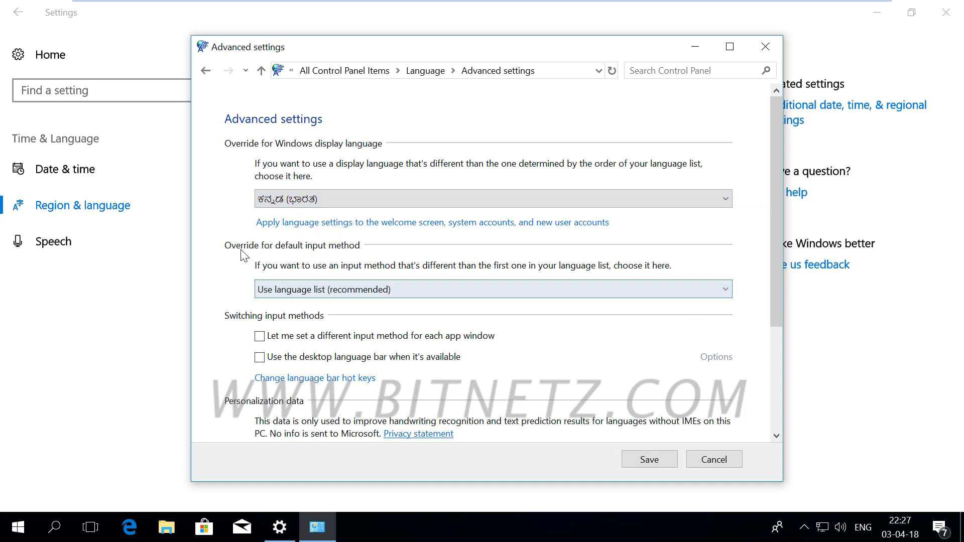
click(714, 293)
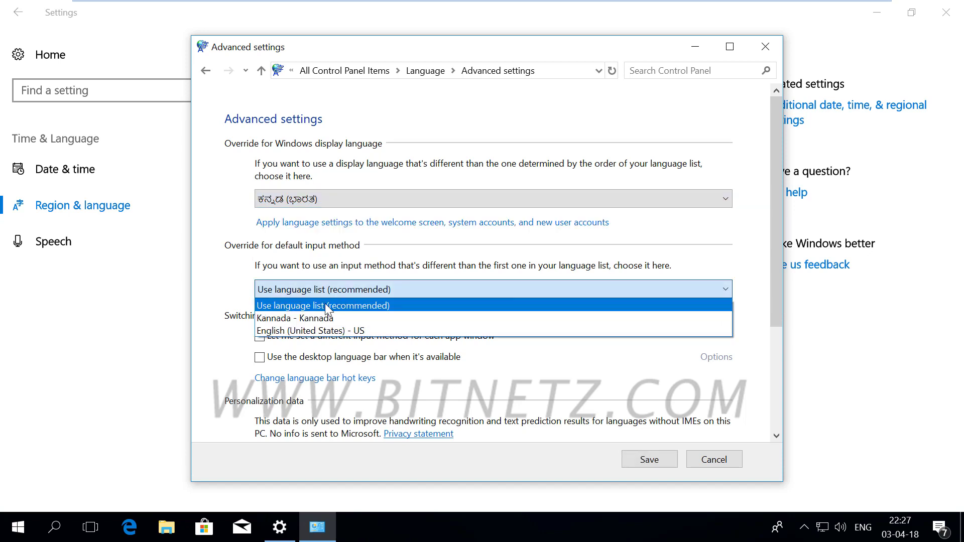
click(303, 322)
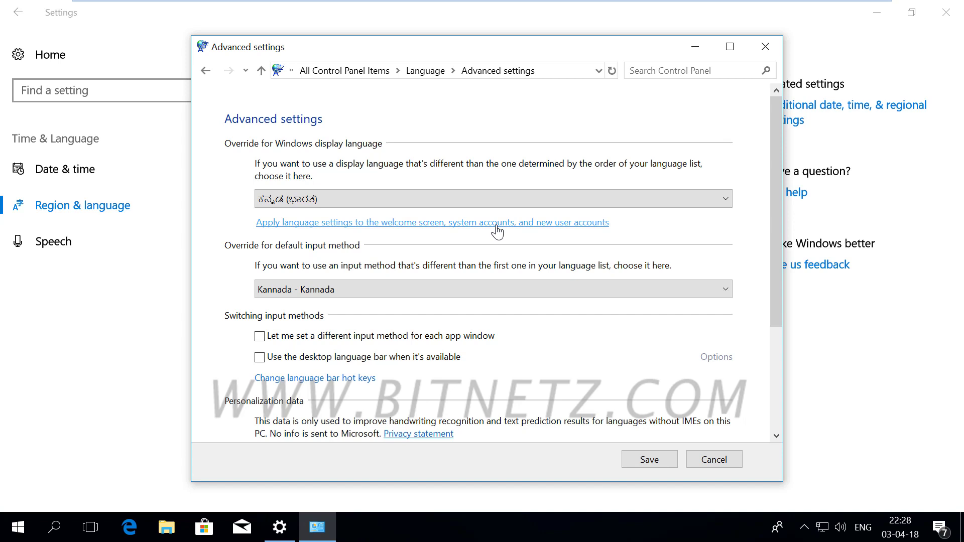
Step: Copy the current language settings to the welcome screen, system accounts and new user accounts, and restart Windows
click(432, 229)
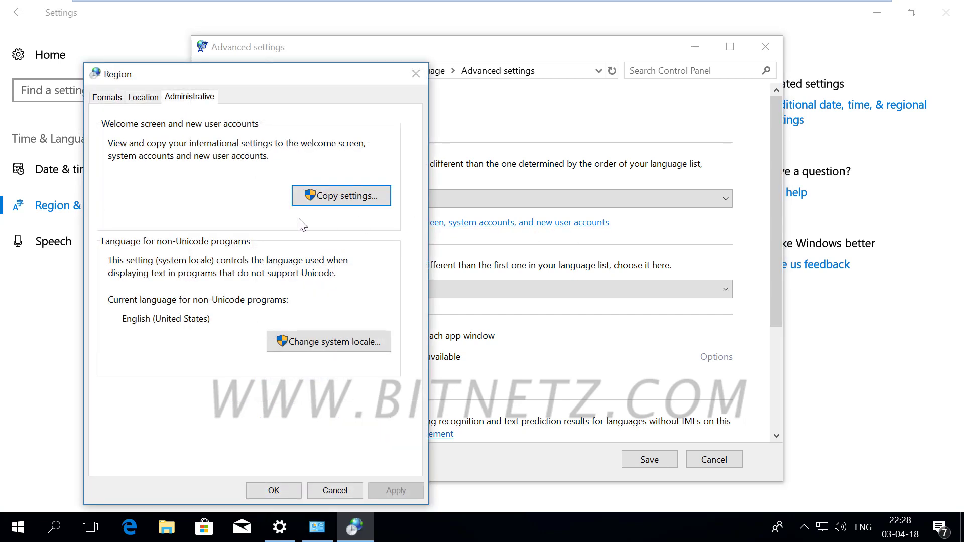
click(355, 196)
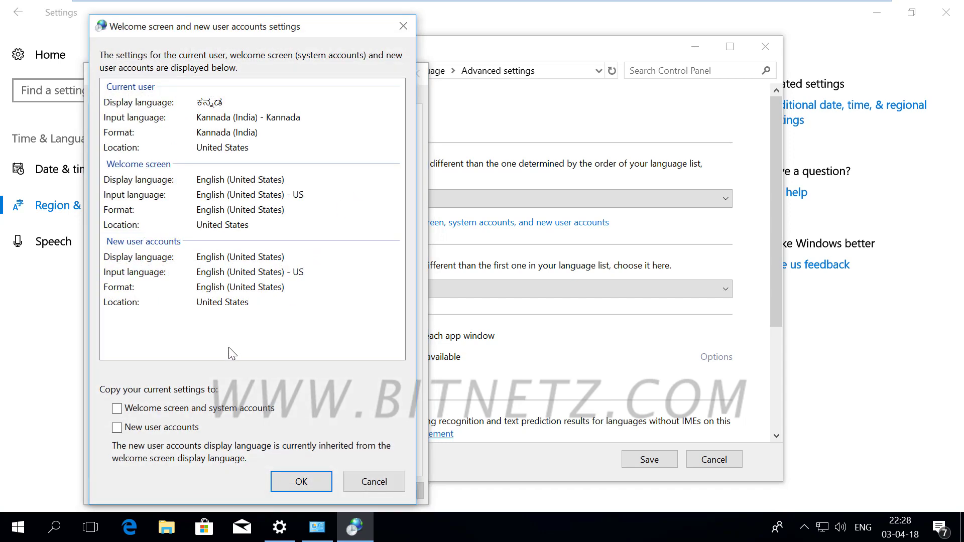
click(120, 412)
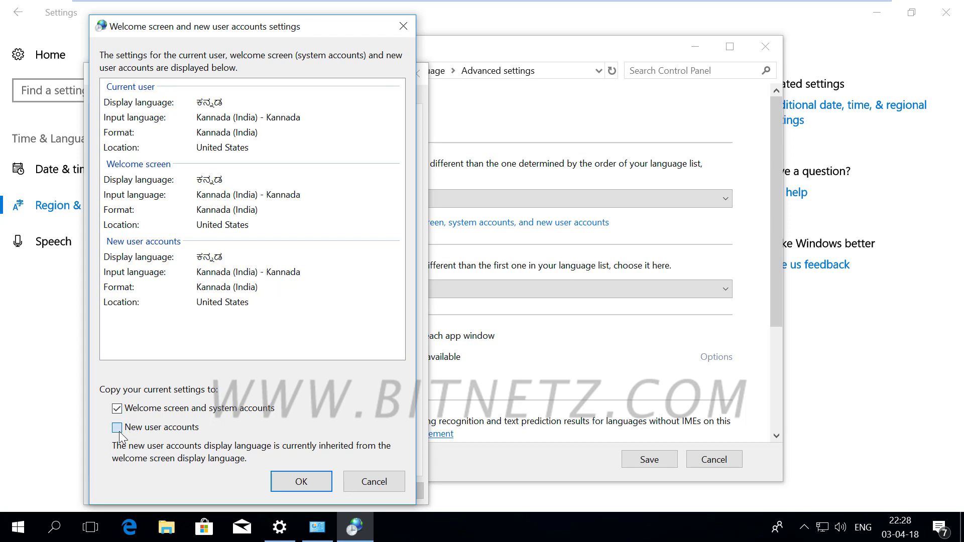
click(117, 429)
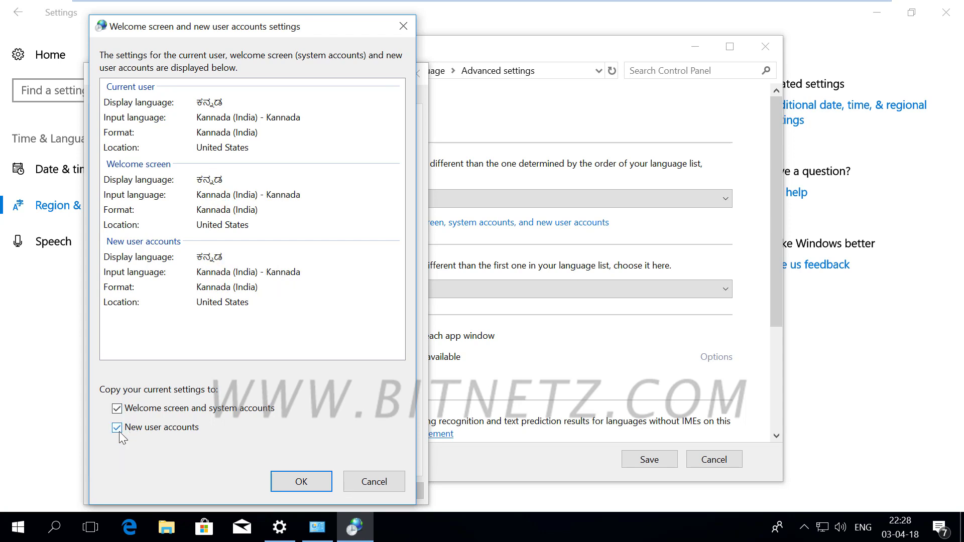
click(297, 481)
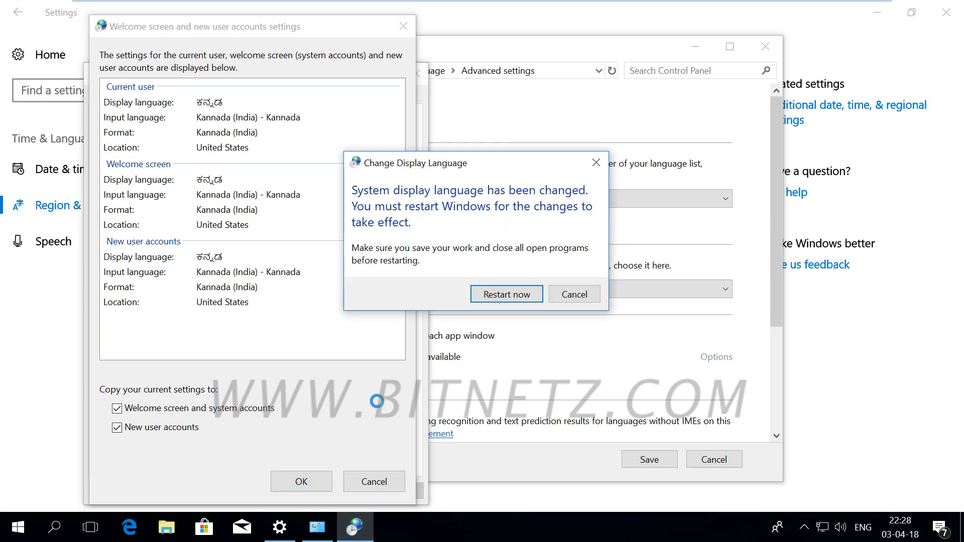
click(507, 295)
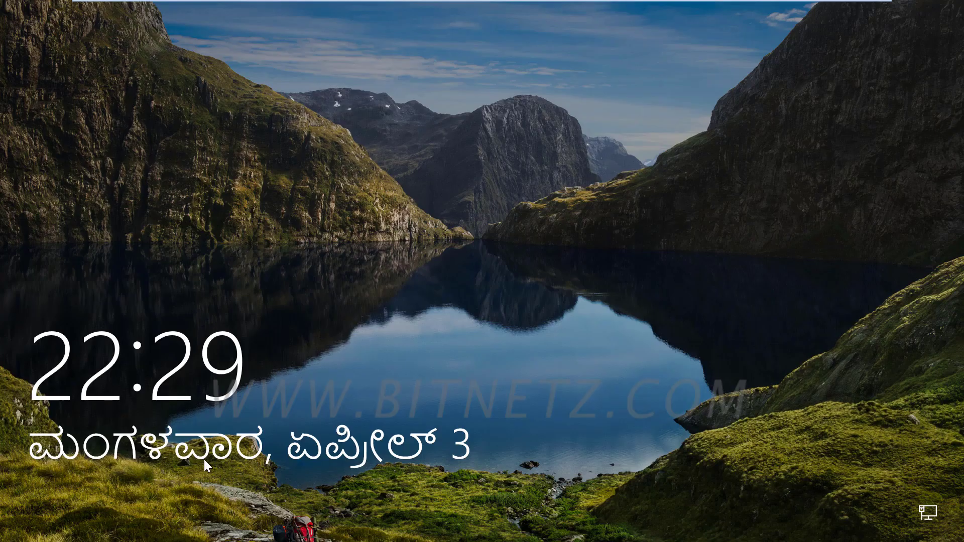
Step: Dismiss the lock screen, test the active keyboard layout in the password field and clear the entry
click(583, 374)
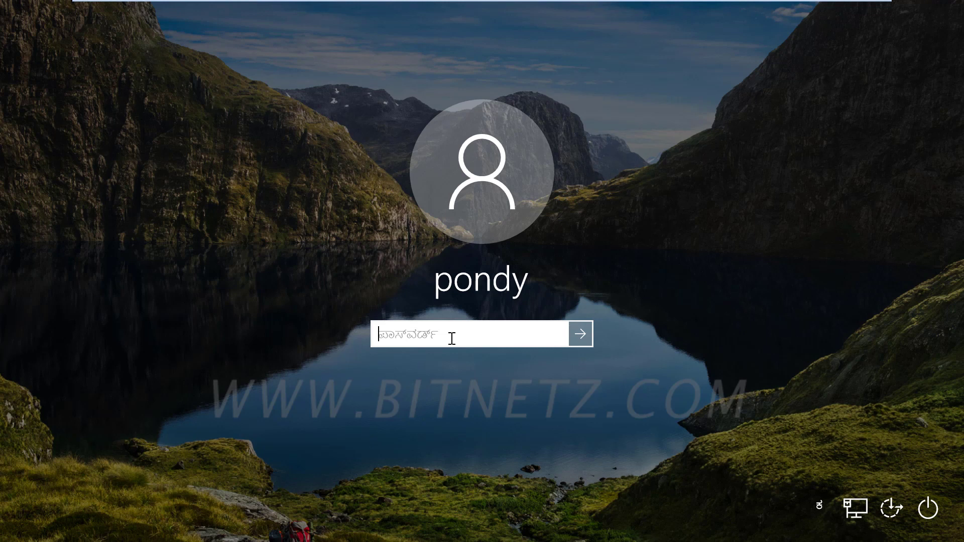
text(a)
click(558, 337)
drag(428, 336, 329, 348)
key(BackSpace)
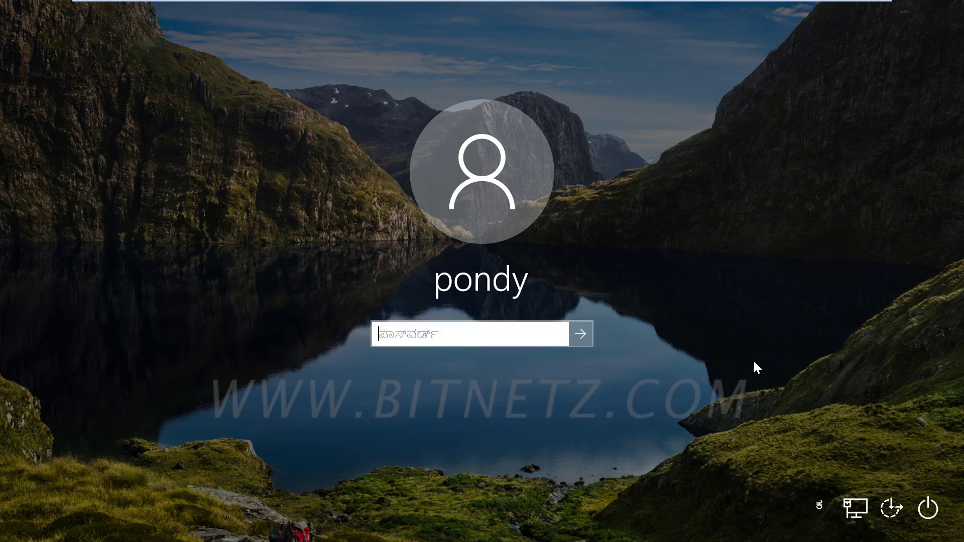
Step: Switch the sign-in keyboard to English (US) and sign in with the account password
click(819, 511)
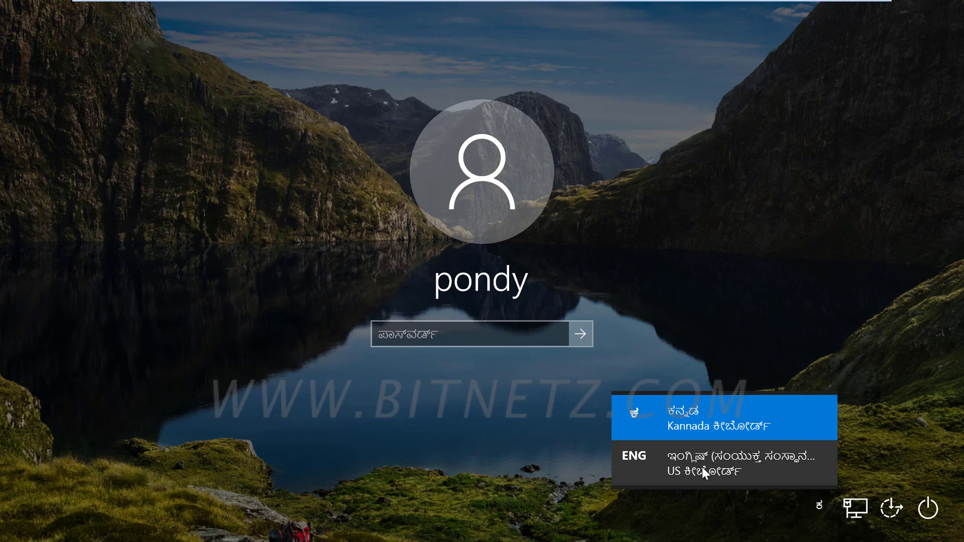
click(703, 468)
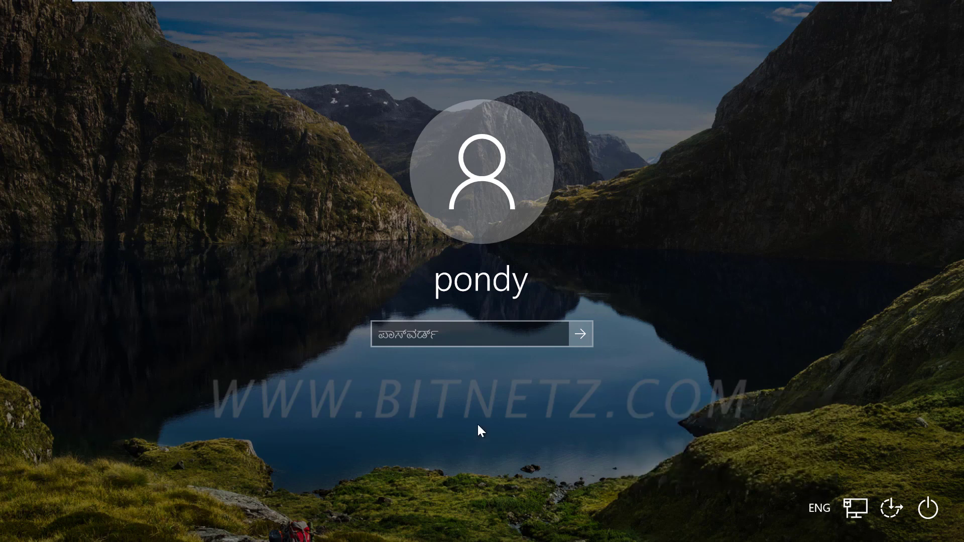
click(432, 336)
text(•••••)
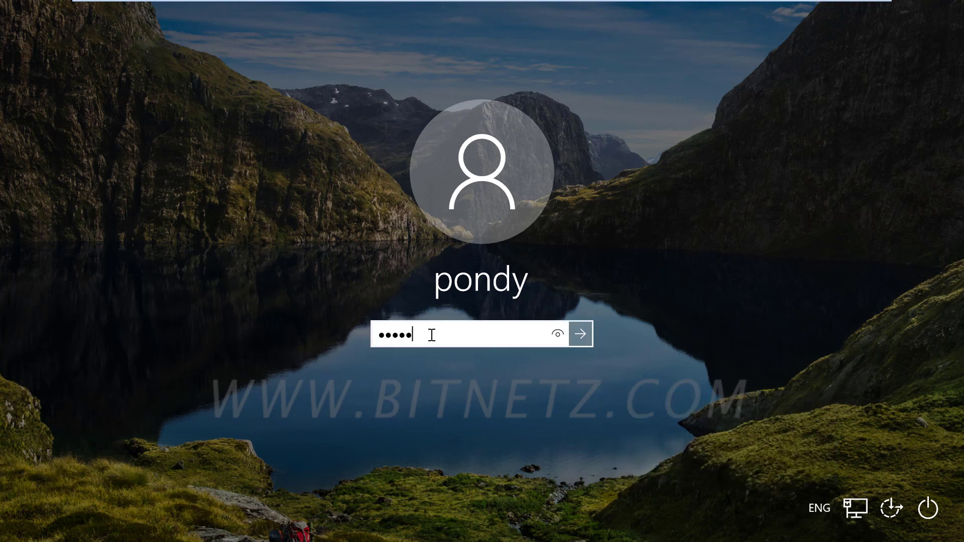
key(Return)
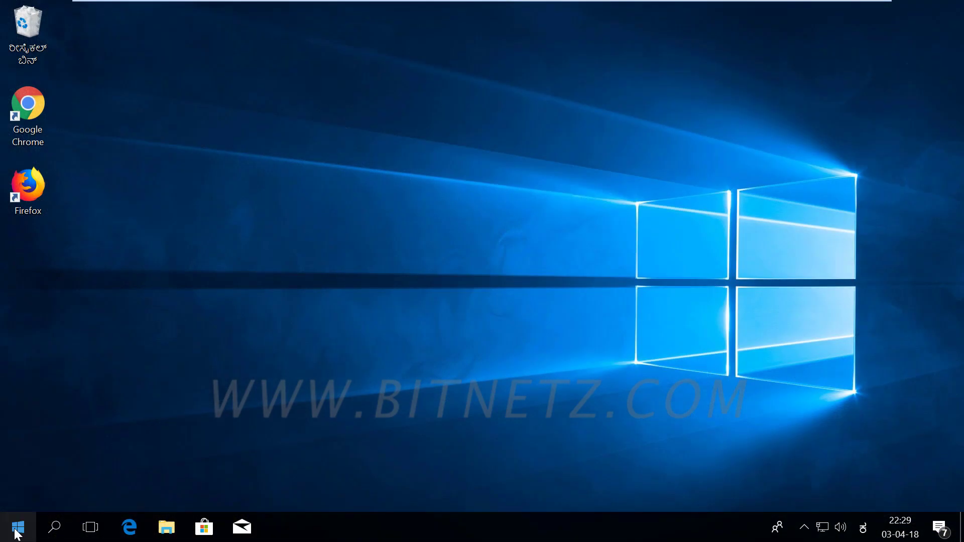
Step: Check the display language of the Start menu and File Explorer, and close File Explorer
click(17, 527)
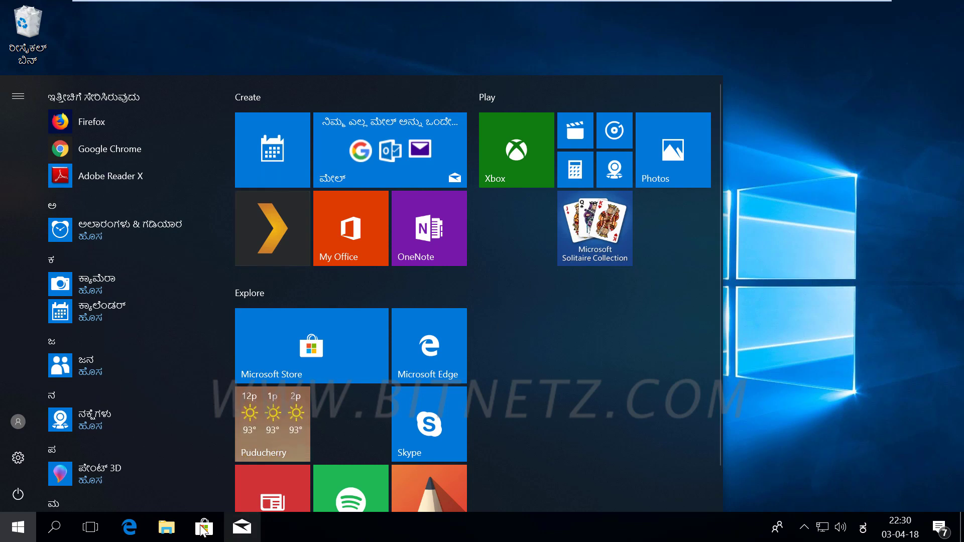
click(166, 527)
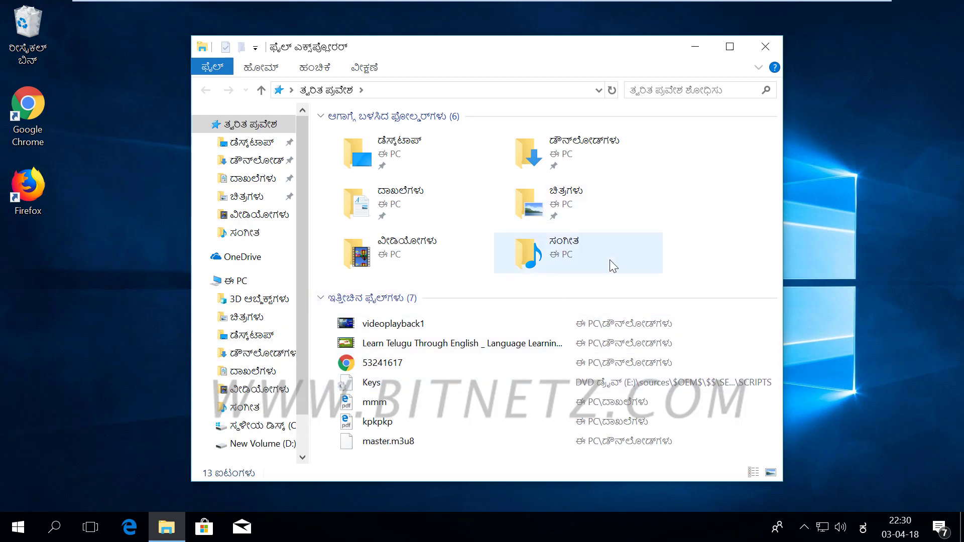
click(769, 48)
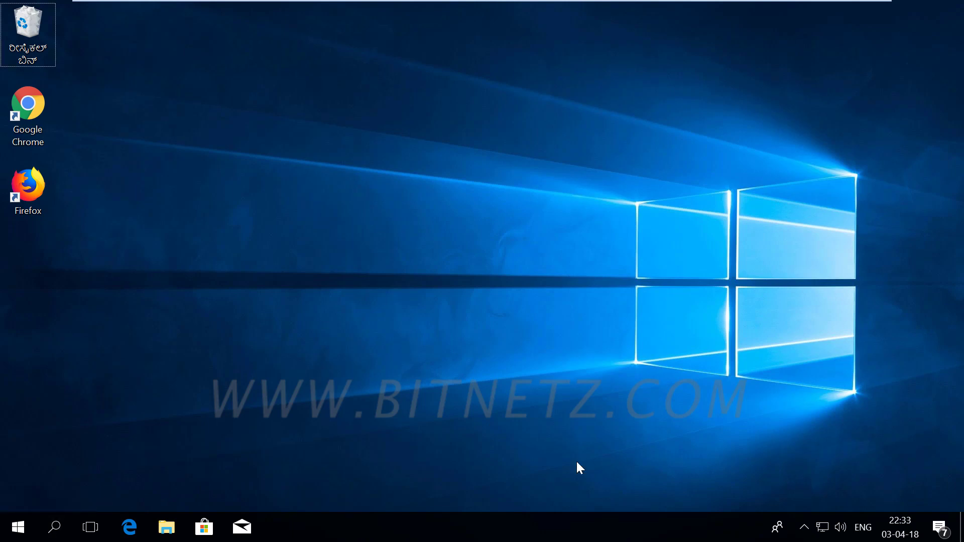
Step: Set English (United States) as the default language in the Region & language settings and close Settings
key(super+i)
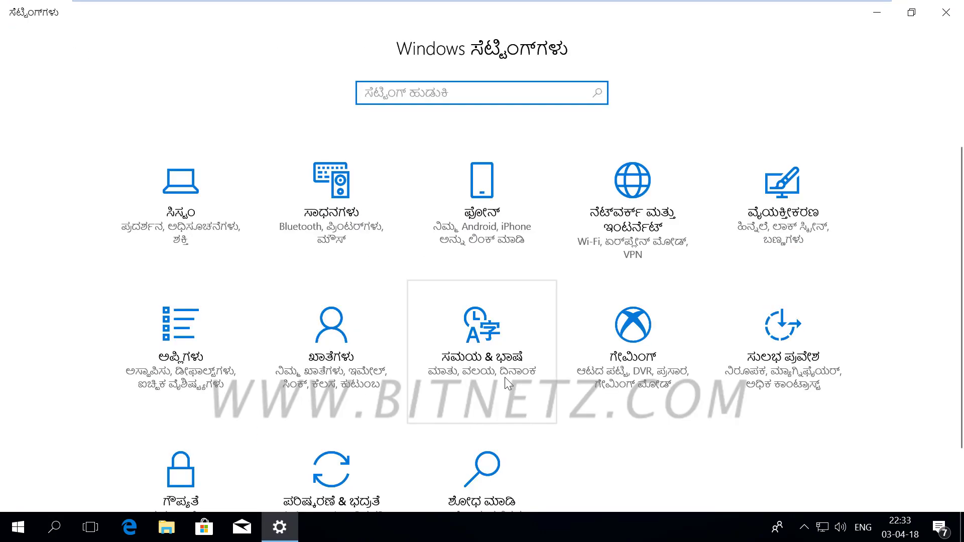
click(491, 369)
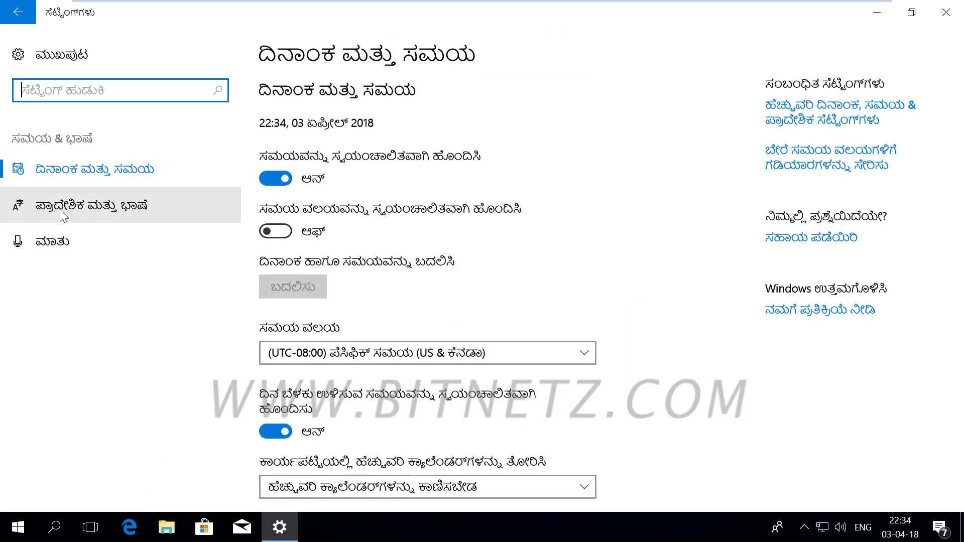
click(144, 210)
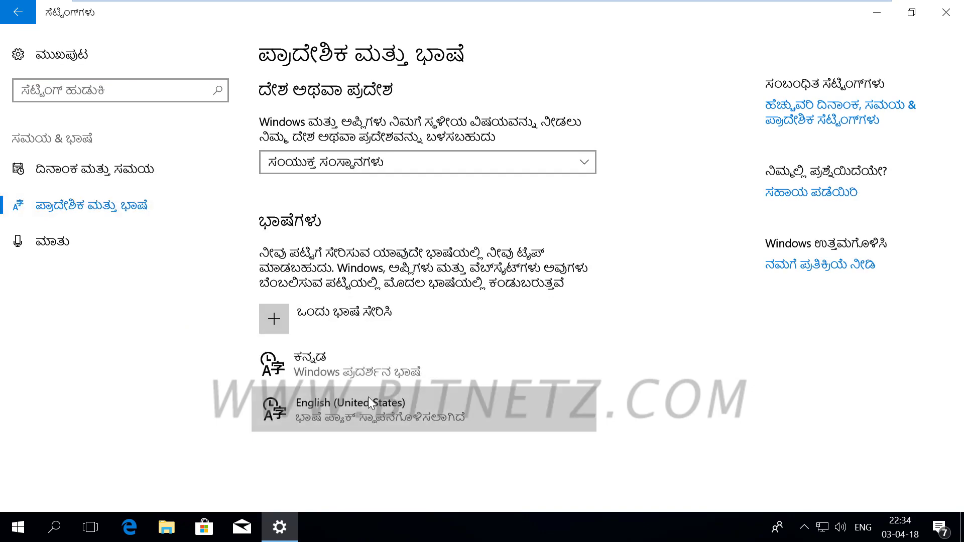
click(369, 402)
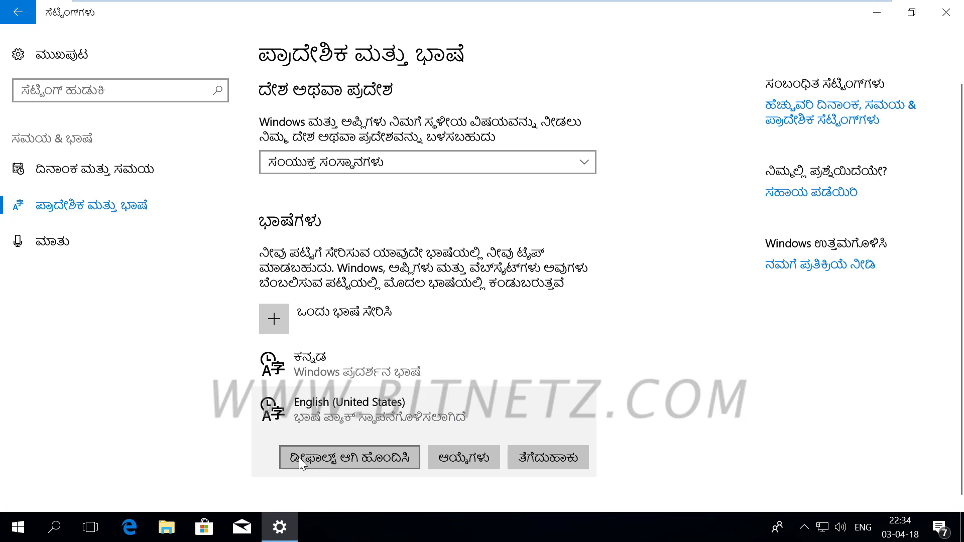
click(389, 458)
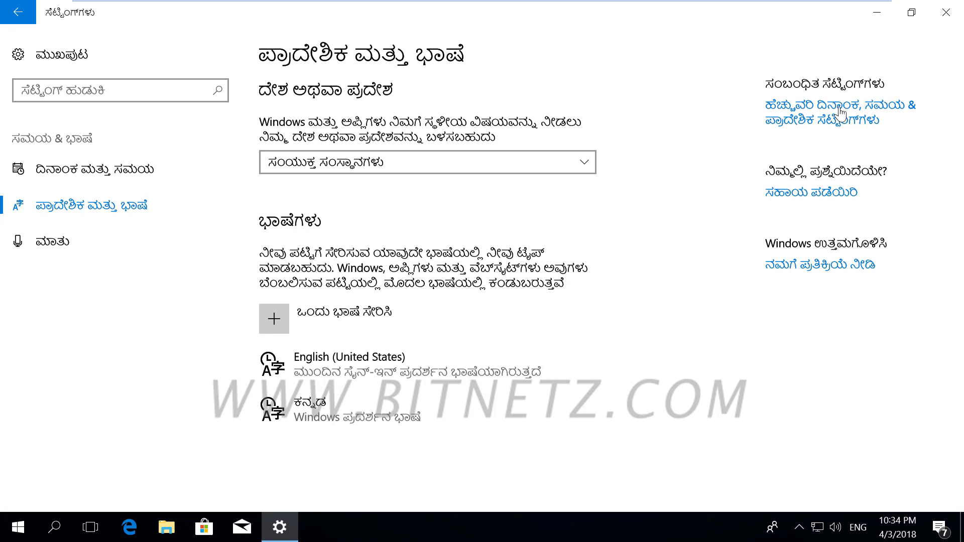
click(951, 18)
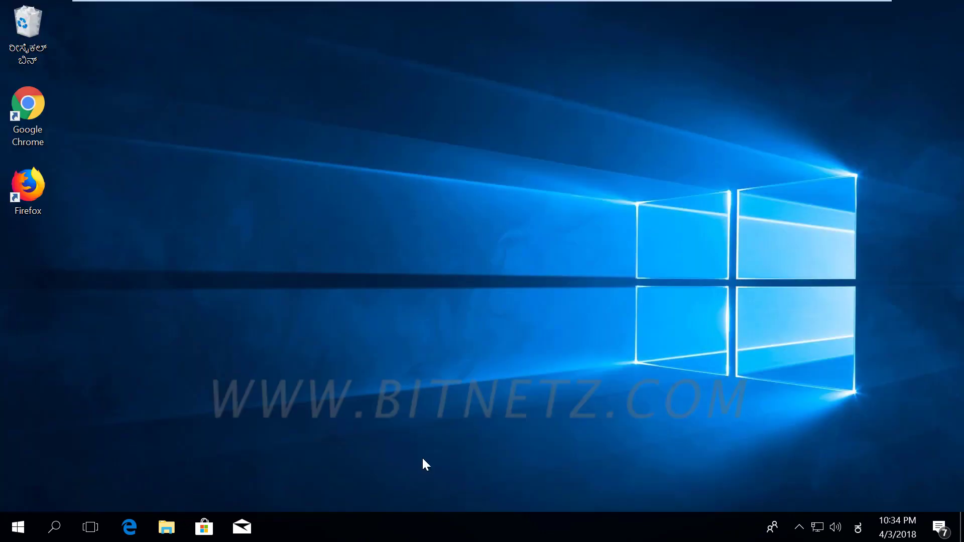
Step: Switch the input method to English (US), search for "controlp" and open Control Panel
click(60, 529)
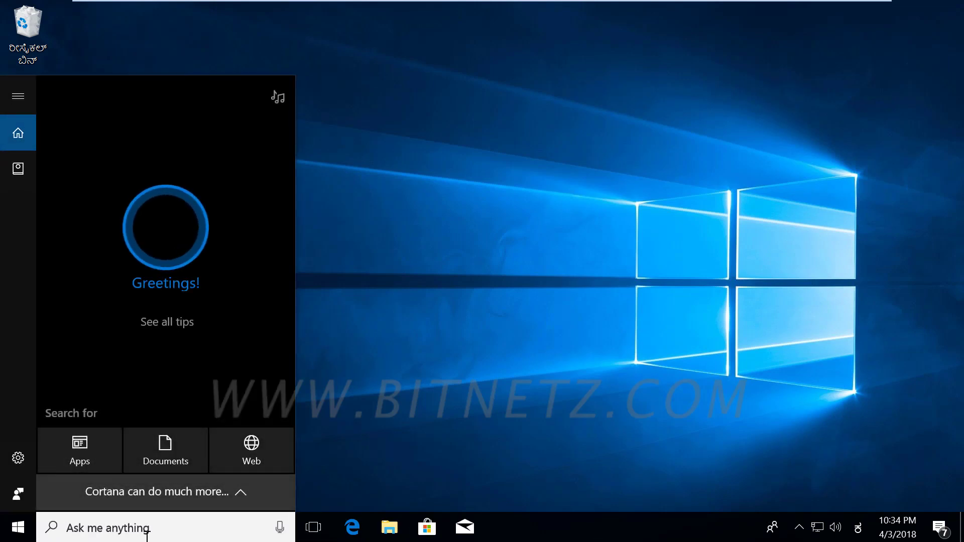
click(856, 529)
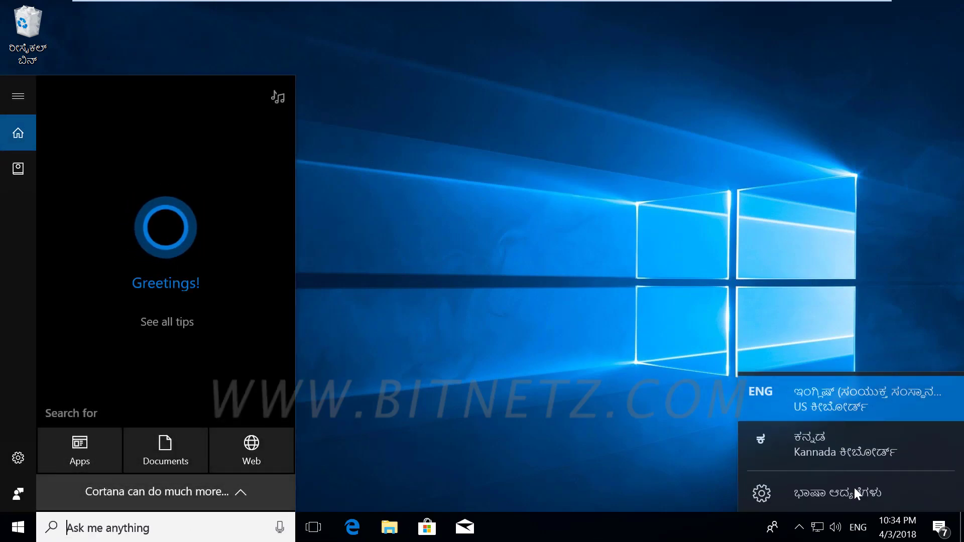
click(818, 398)
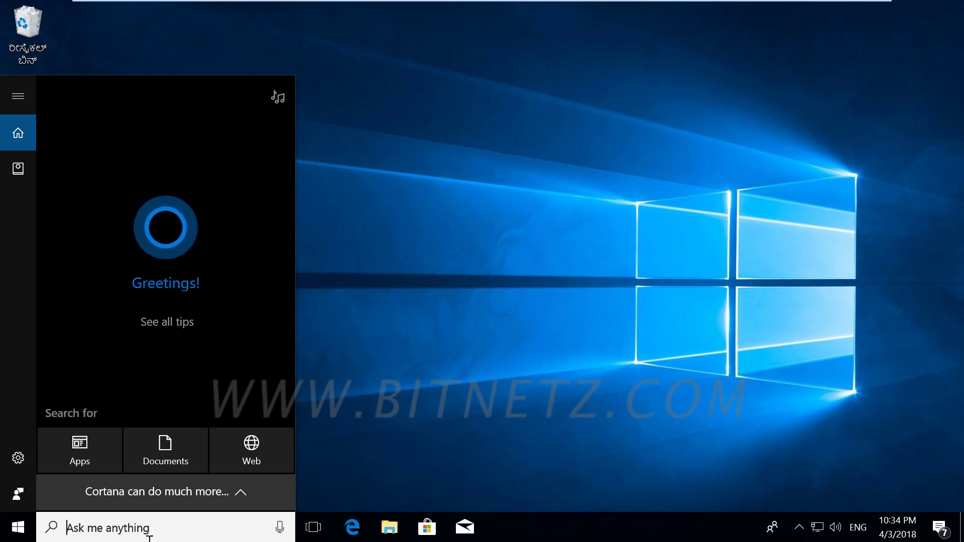
text(controlp)
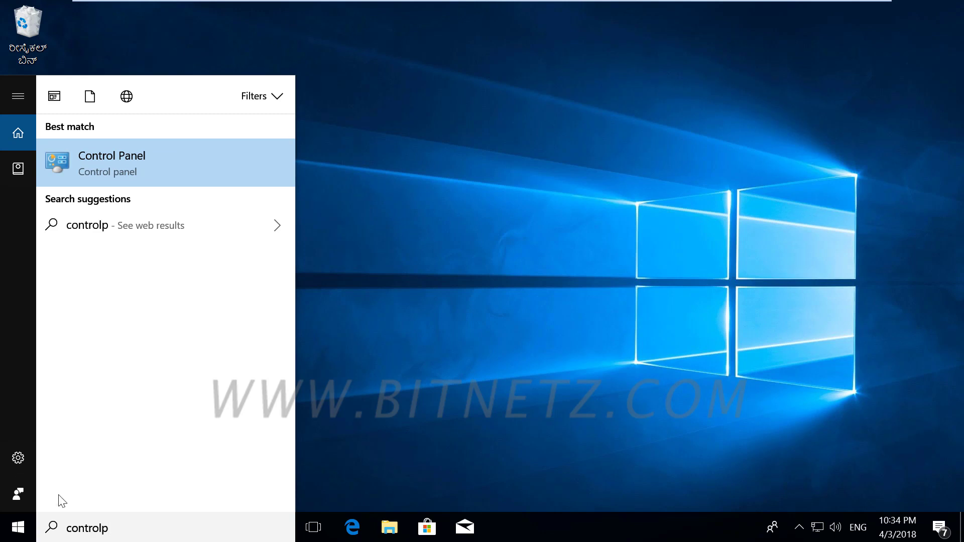
click(132, 157)
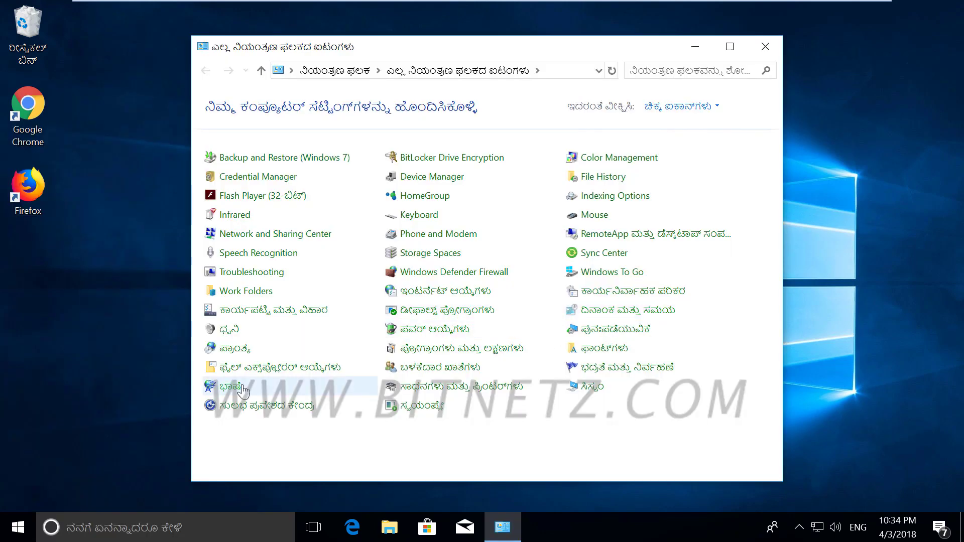
Step: In the advanced language settings, override the Windows display language with English (United States)
click(230, 387)
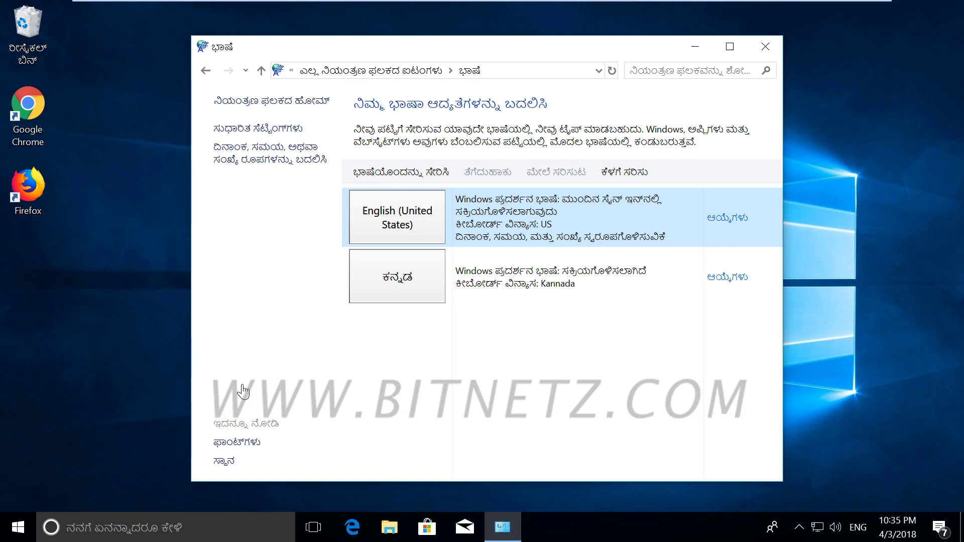
click(255, 129)
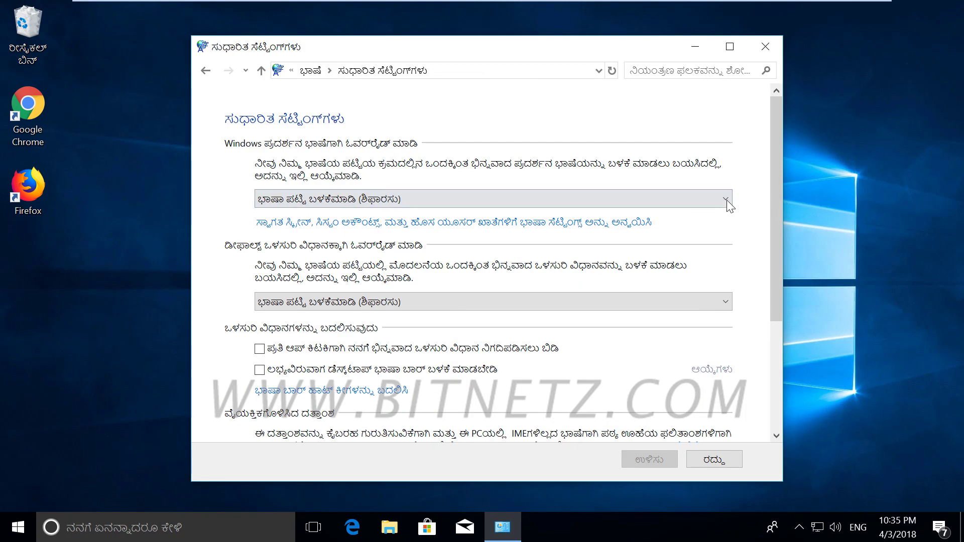
click(726, 200)
click(597, 224)
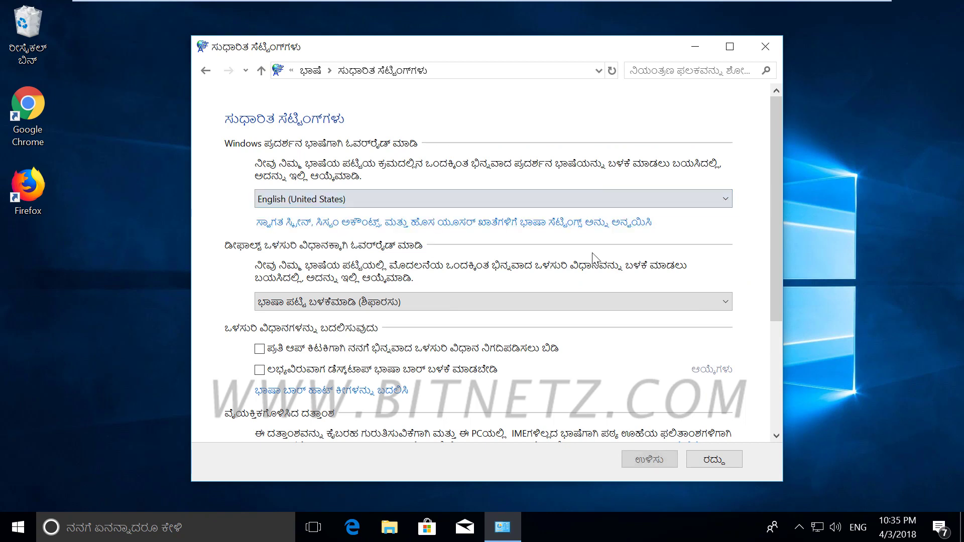
Step: Override the default input method with English (United States) - US in the advanced language settings
click(710, 301)
click(668, 319)
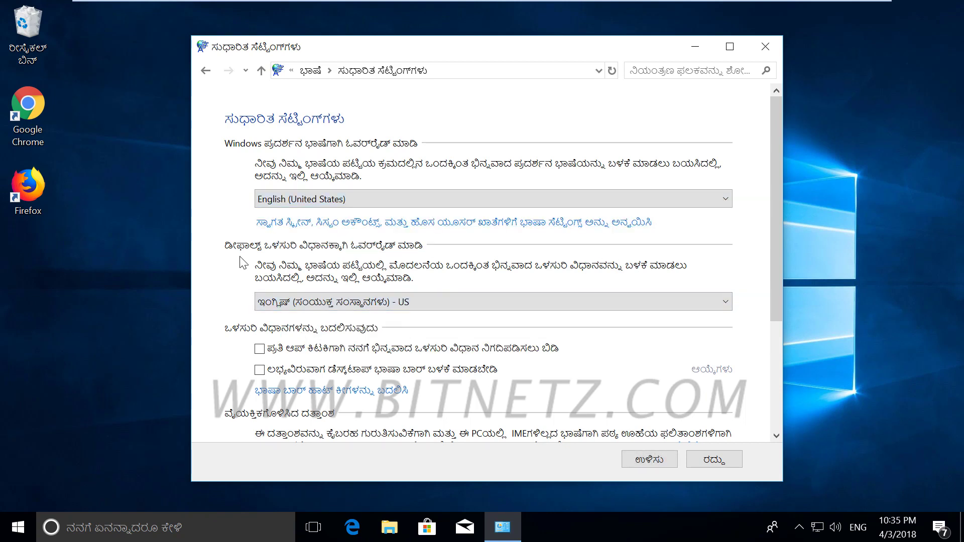
Step: Copy the current user's language settings to the welcome screen, system accounts and new user accounts
click(318, 229)
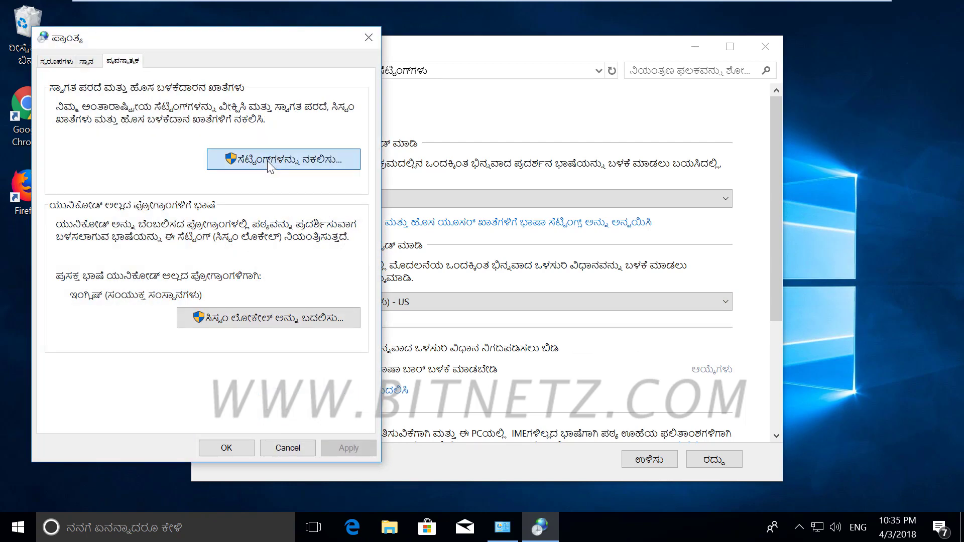
click(267, 161)
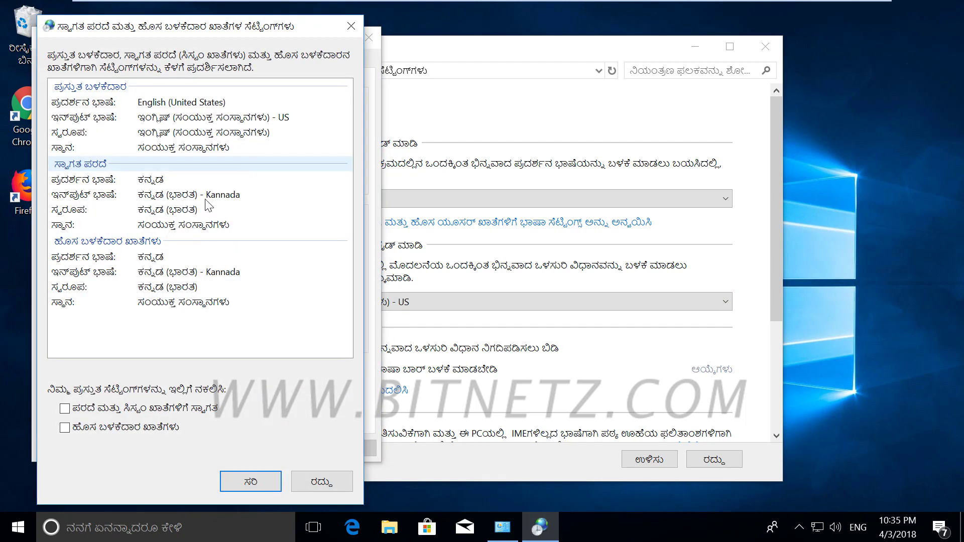
click(64, 408)
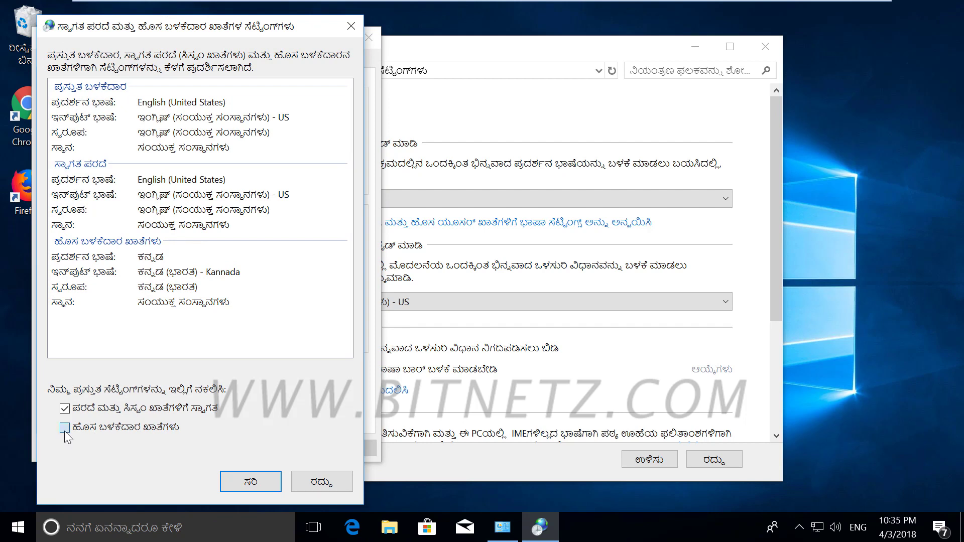
click(64, 430)
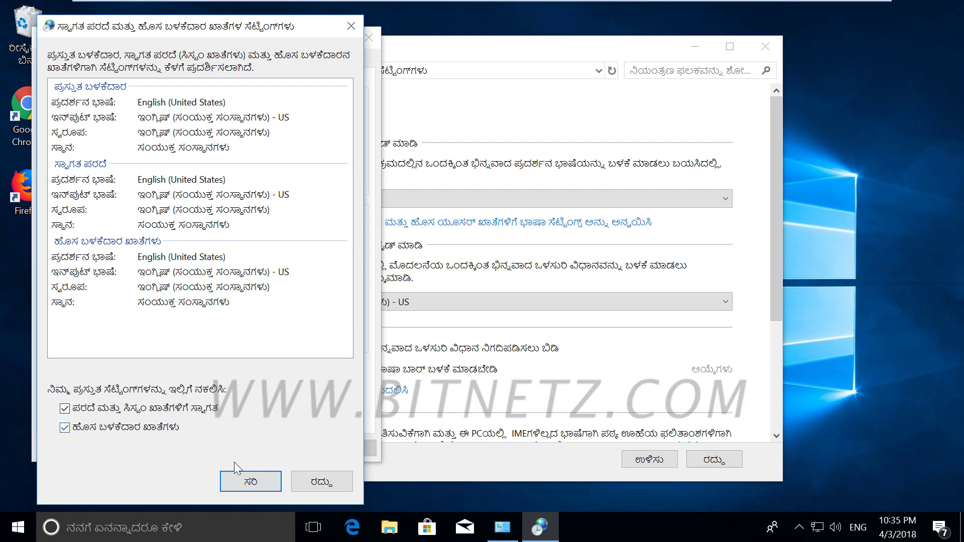
click(255, 482)
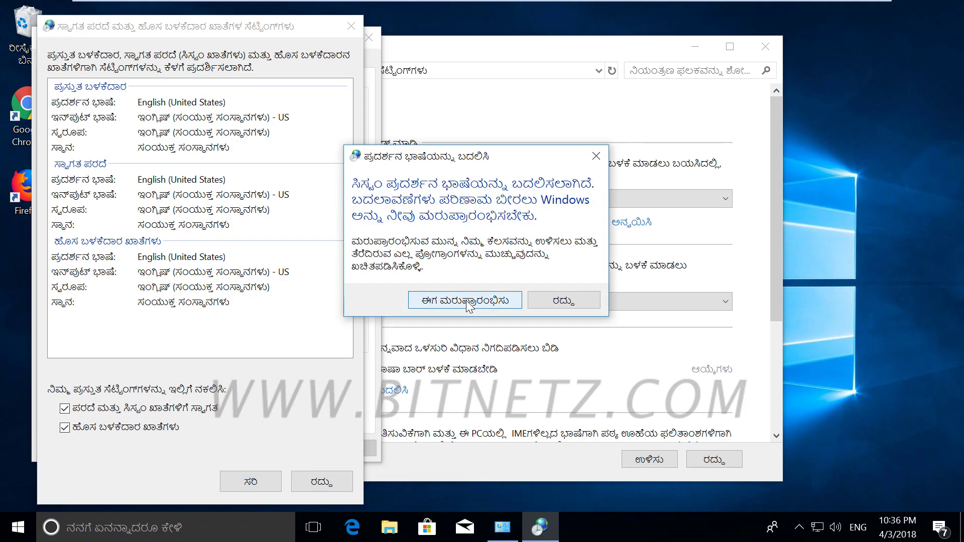
Step: Restart Windows to apply the display language change and sign in with the account password
click(466, 303)
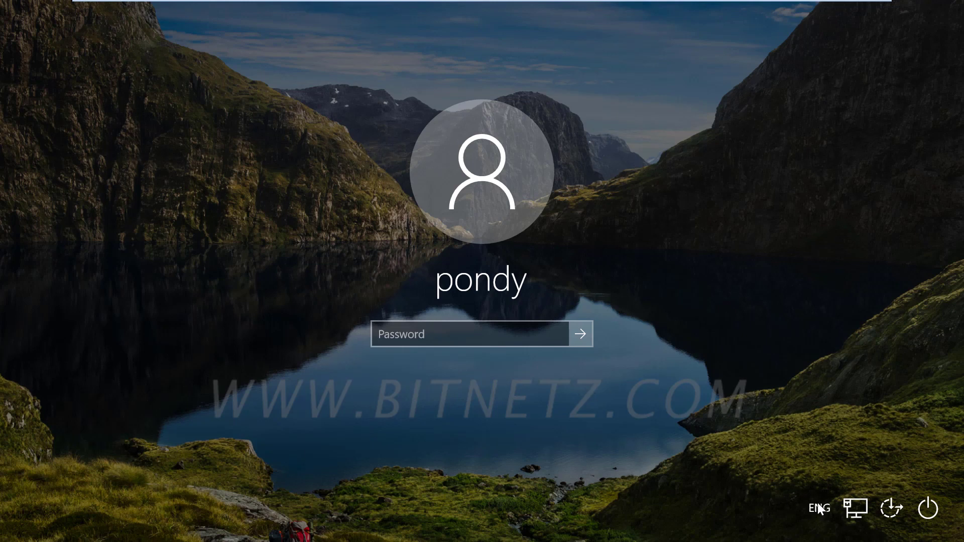
click(444, 336)
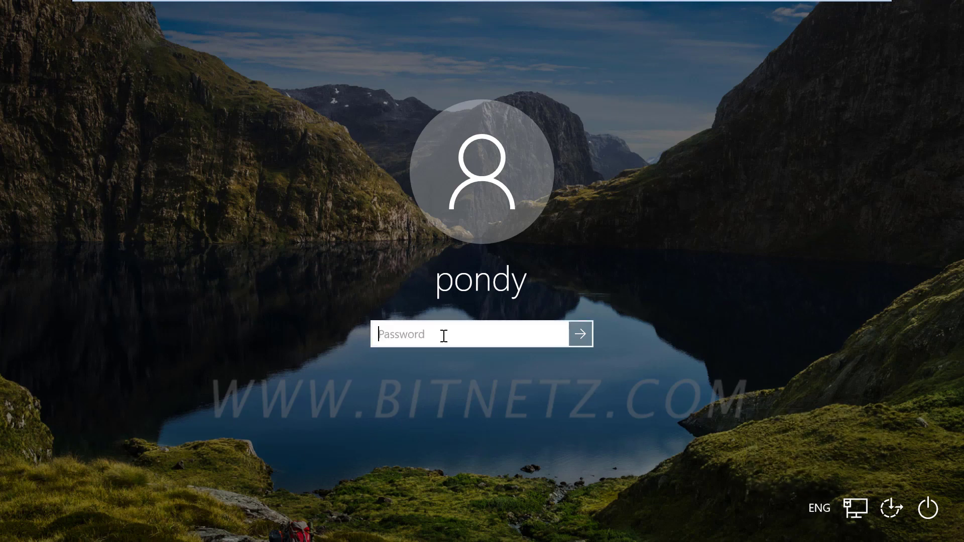
text(•••••)
key(Return)
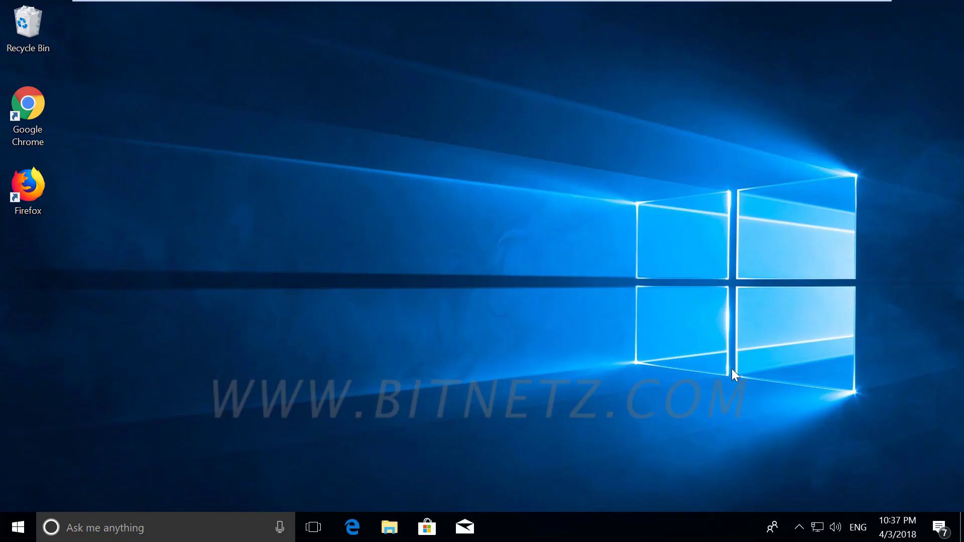
Step: Check the available input languages and the display language of the Start menu, and close both
click(858, 536)
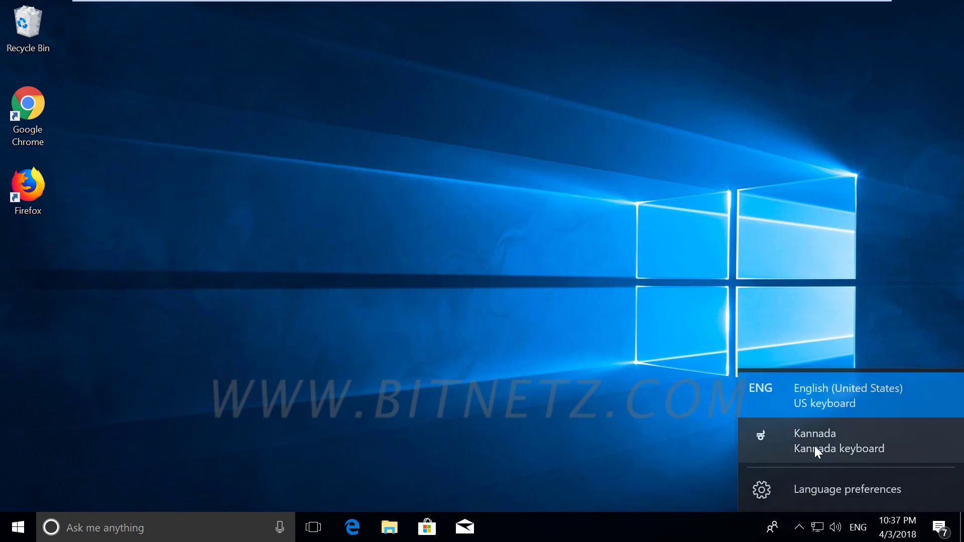
click(169, 297)
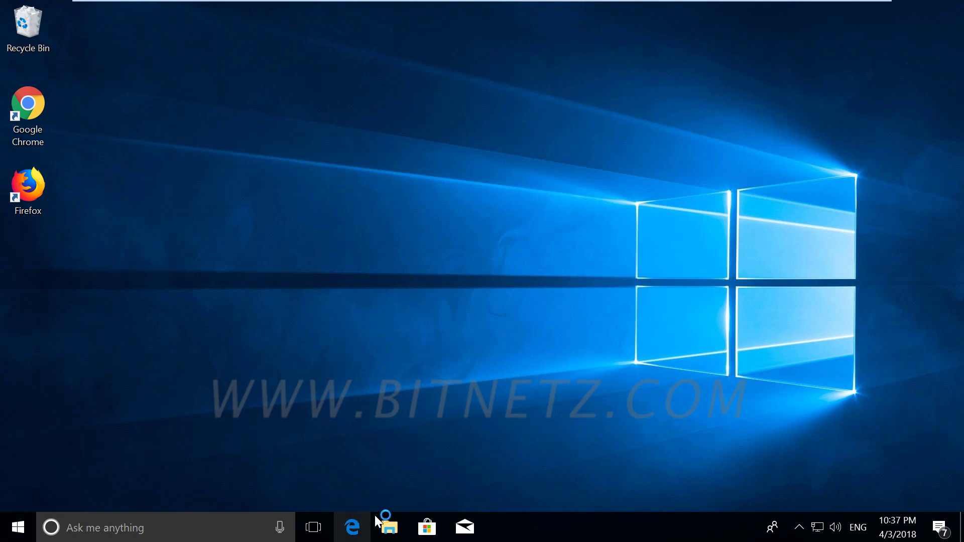
key(super)
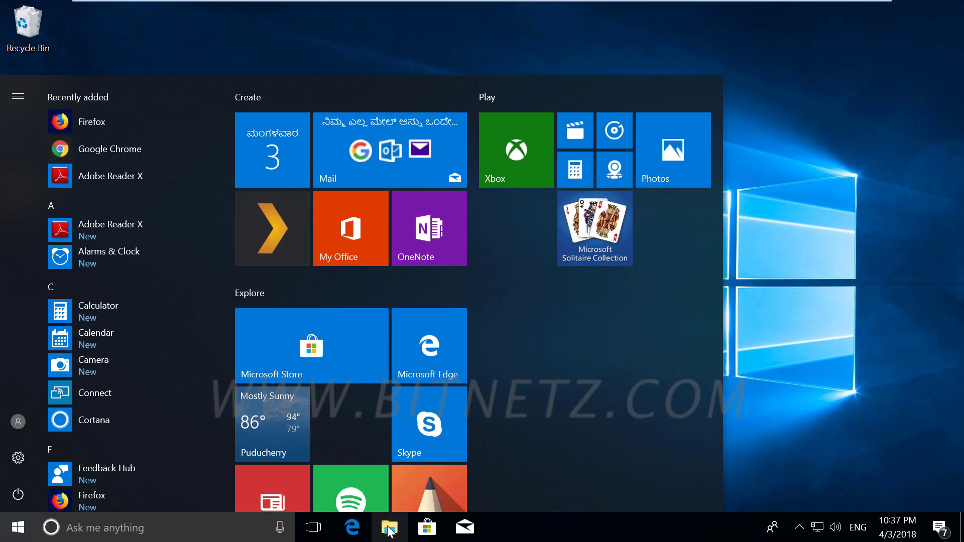
click(743, 408)
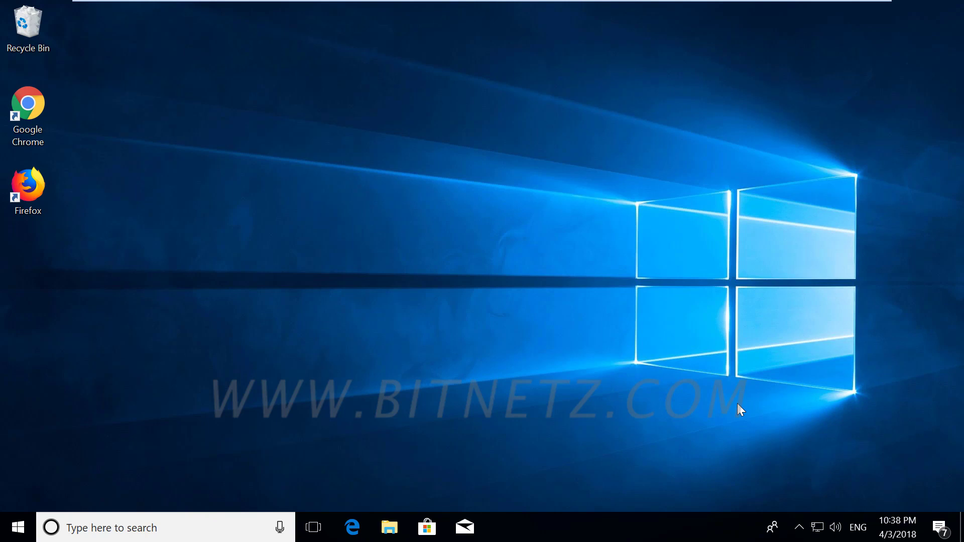